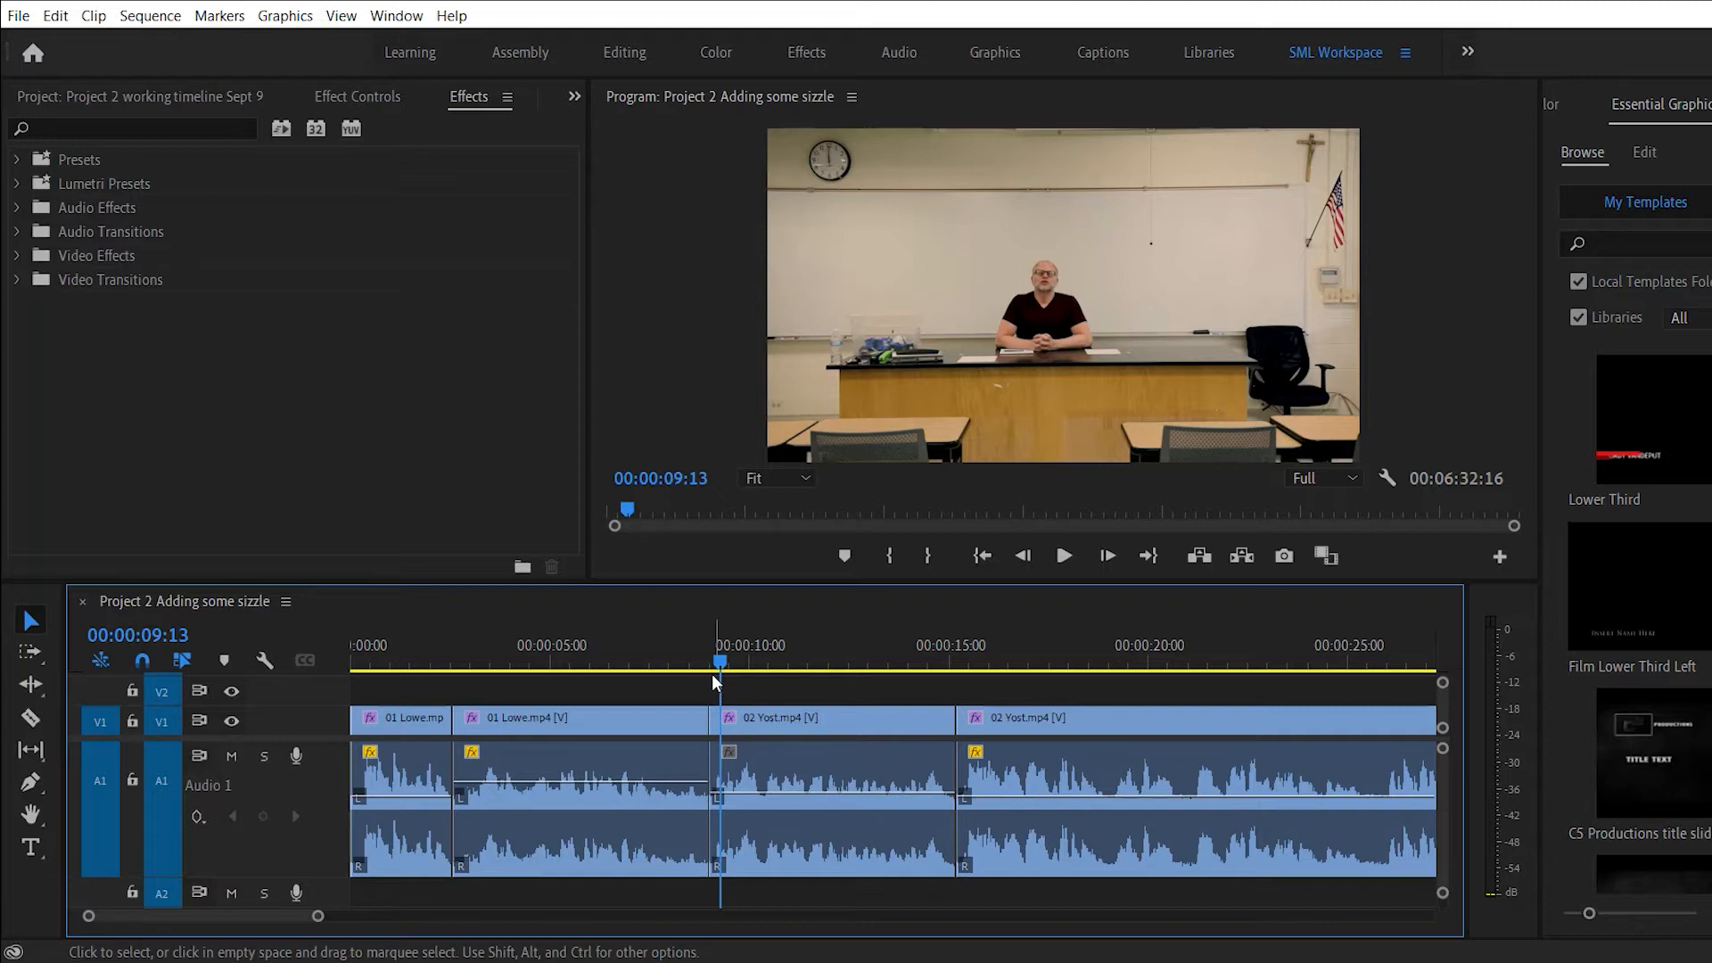
# Close the Effects panel and restore it to the same panel group.
pyautogui.moveTo(712, 672); pyautogui.dragTo(662, 664)
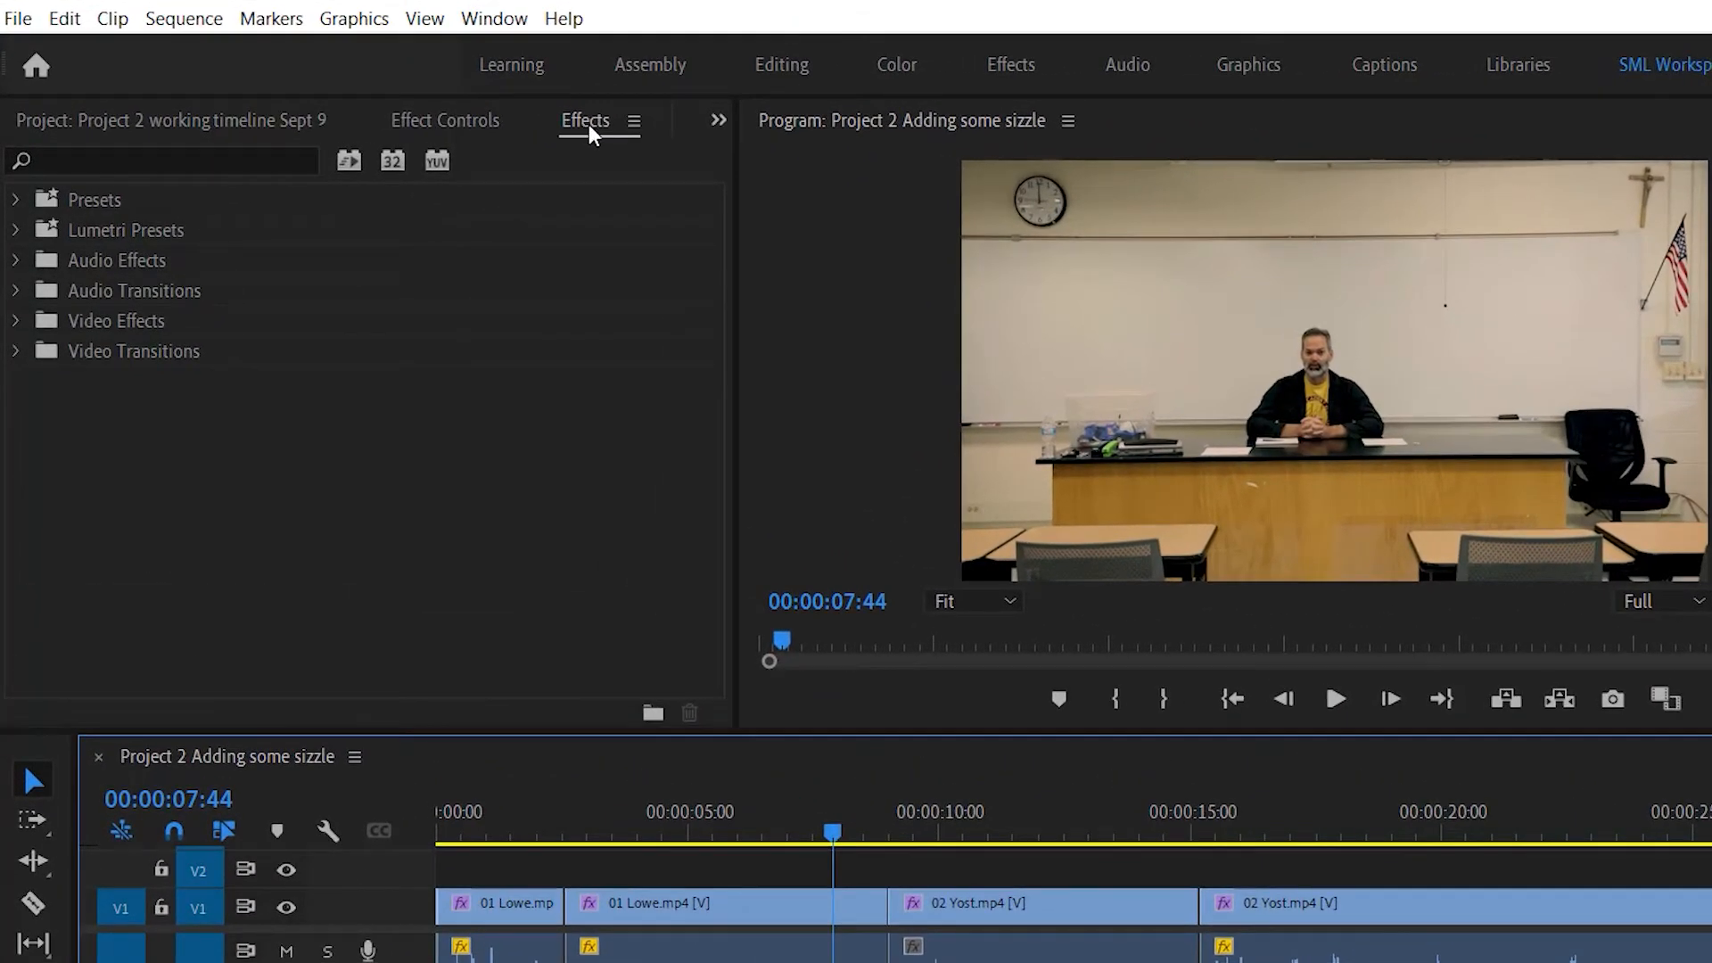
pyautogui.click(635, 121)
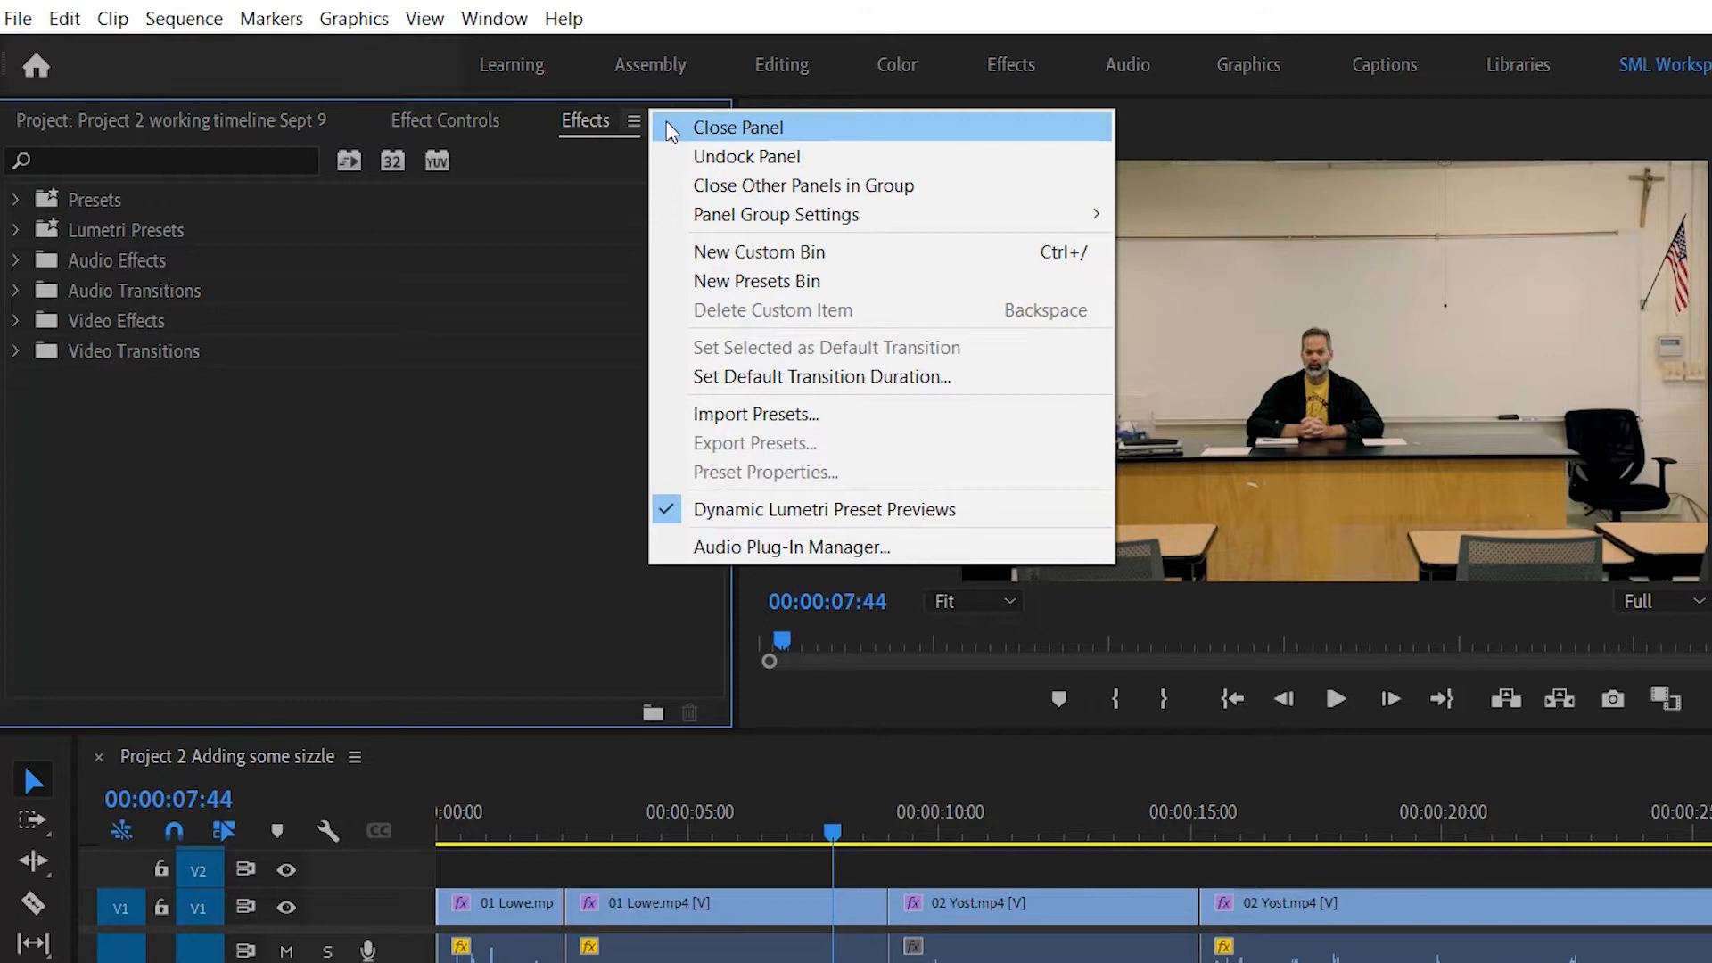
pyautogui.click(671, 129)
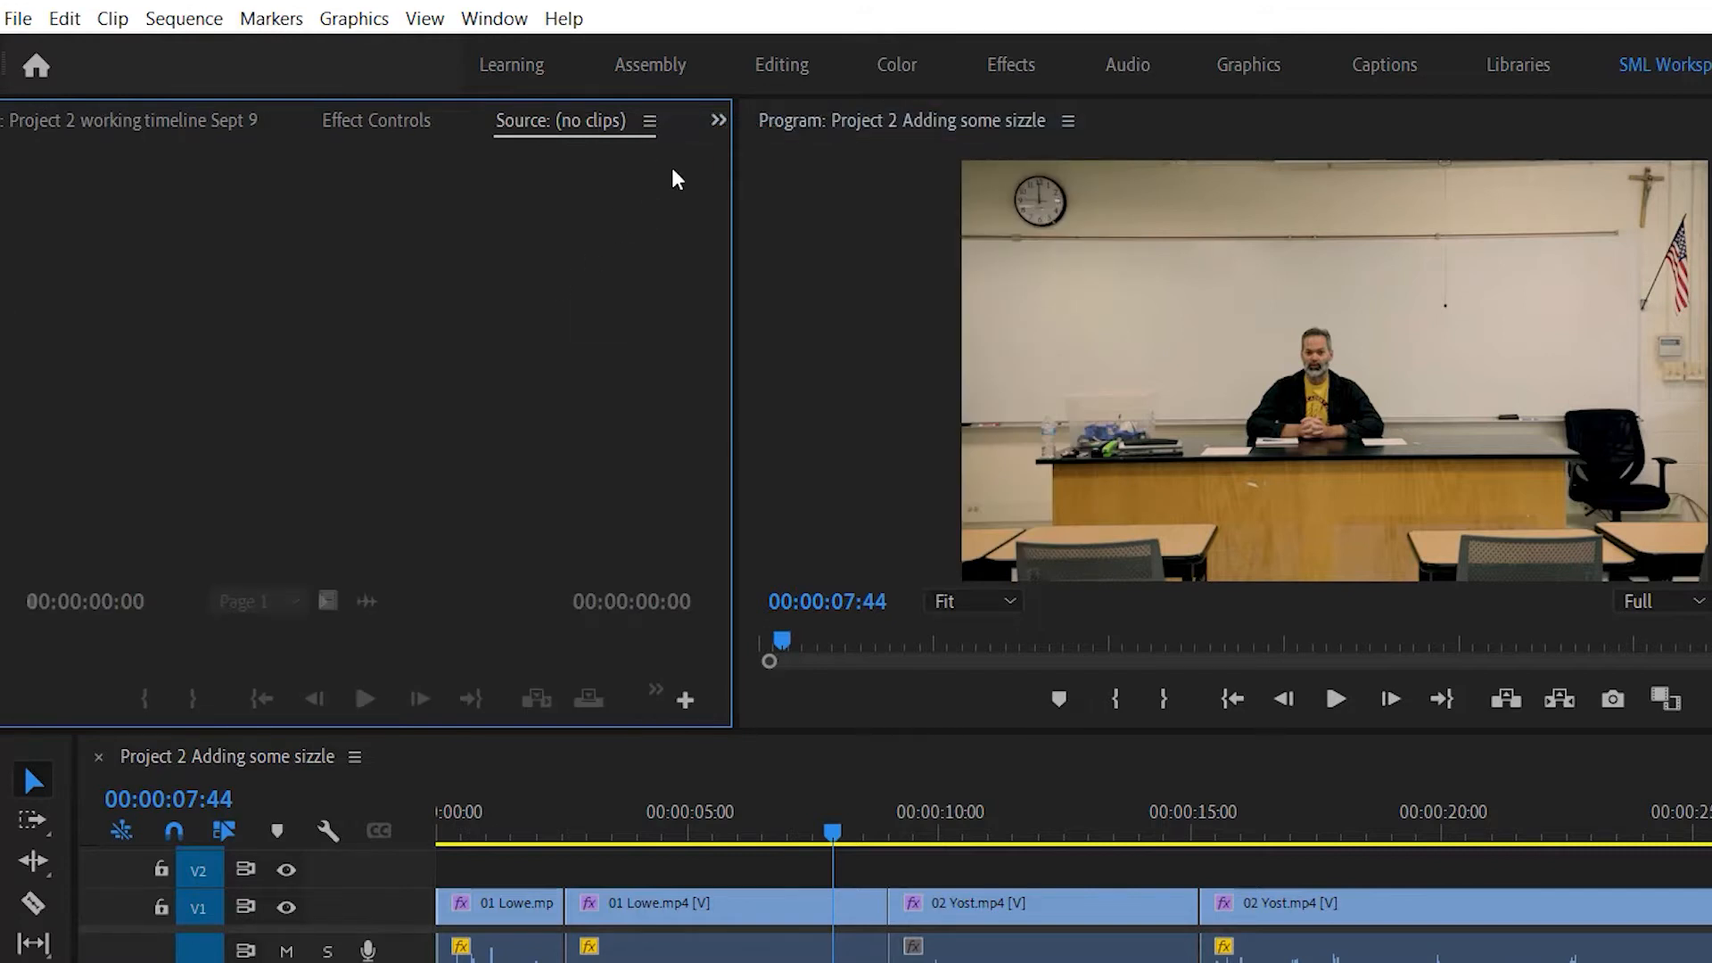
pyautogui.click(718, 119)
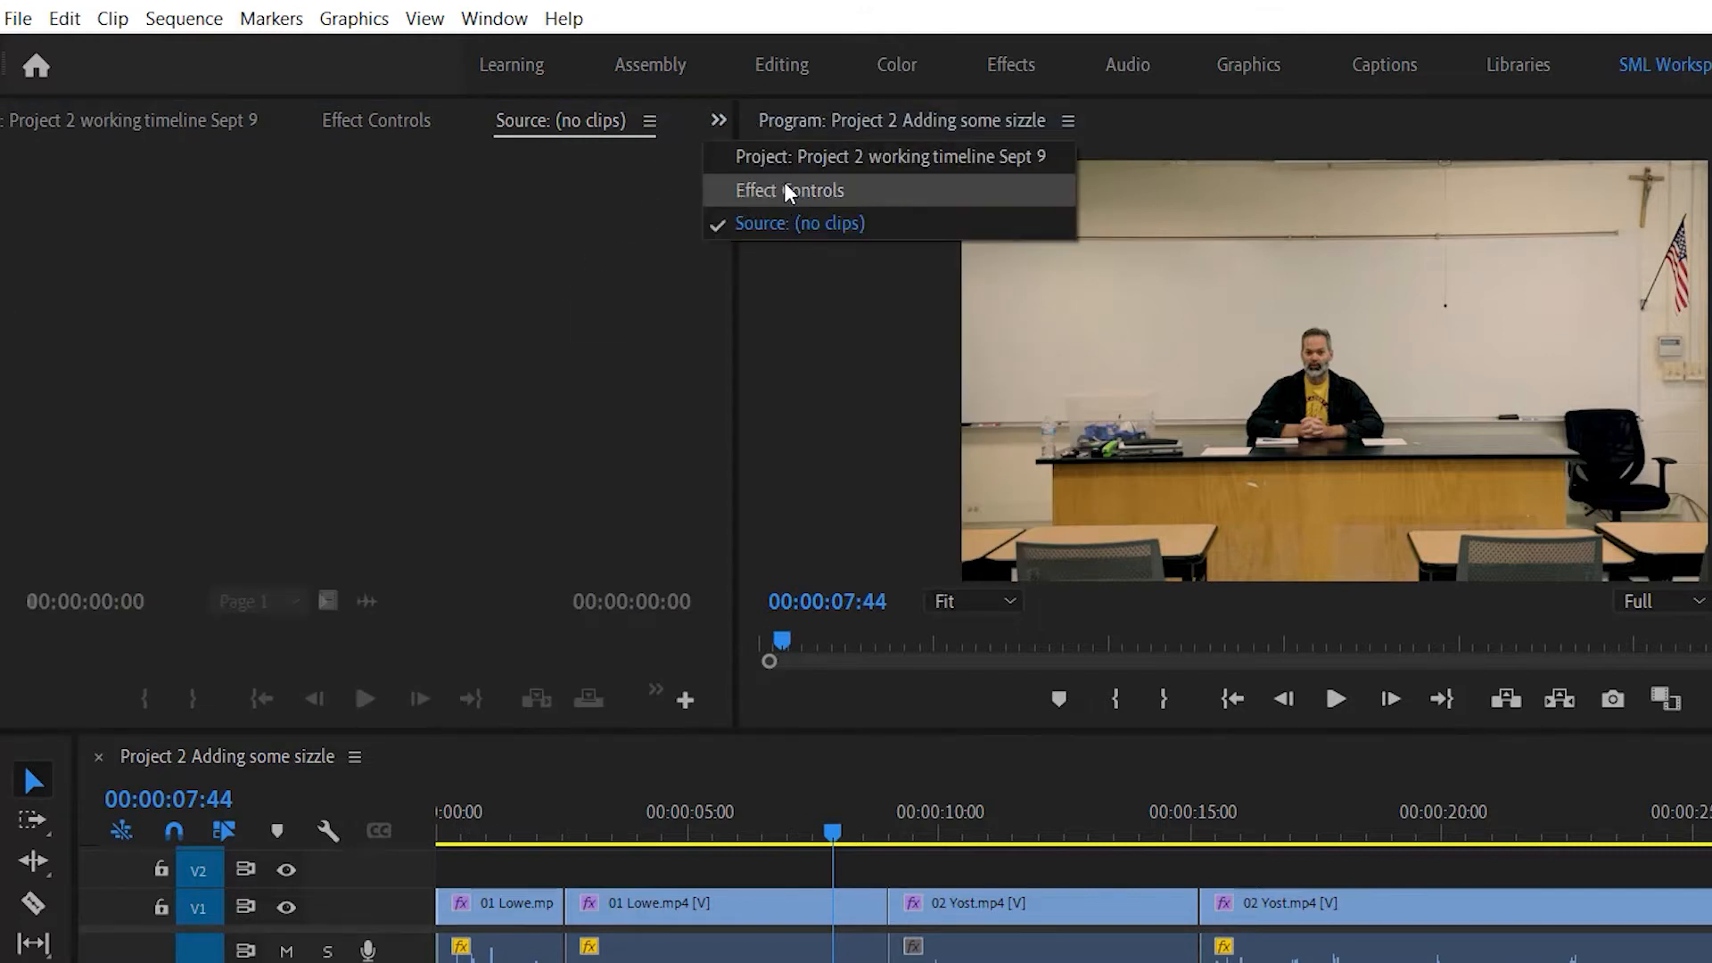
pyautogui.click(675, 274)
pyautogui.click(499, 19)
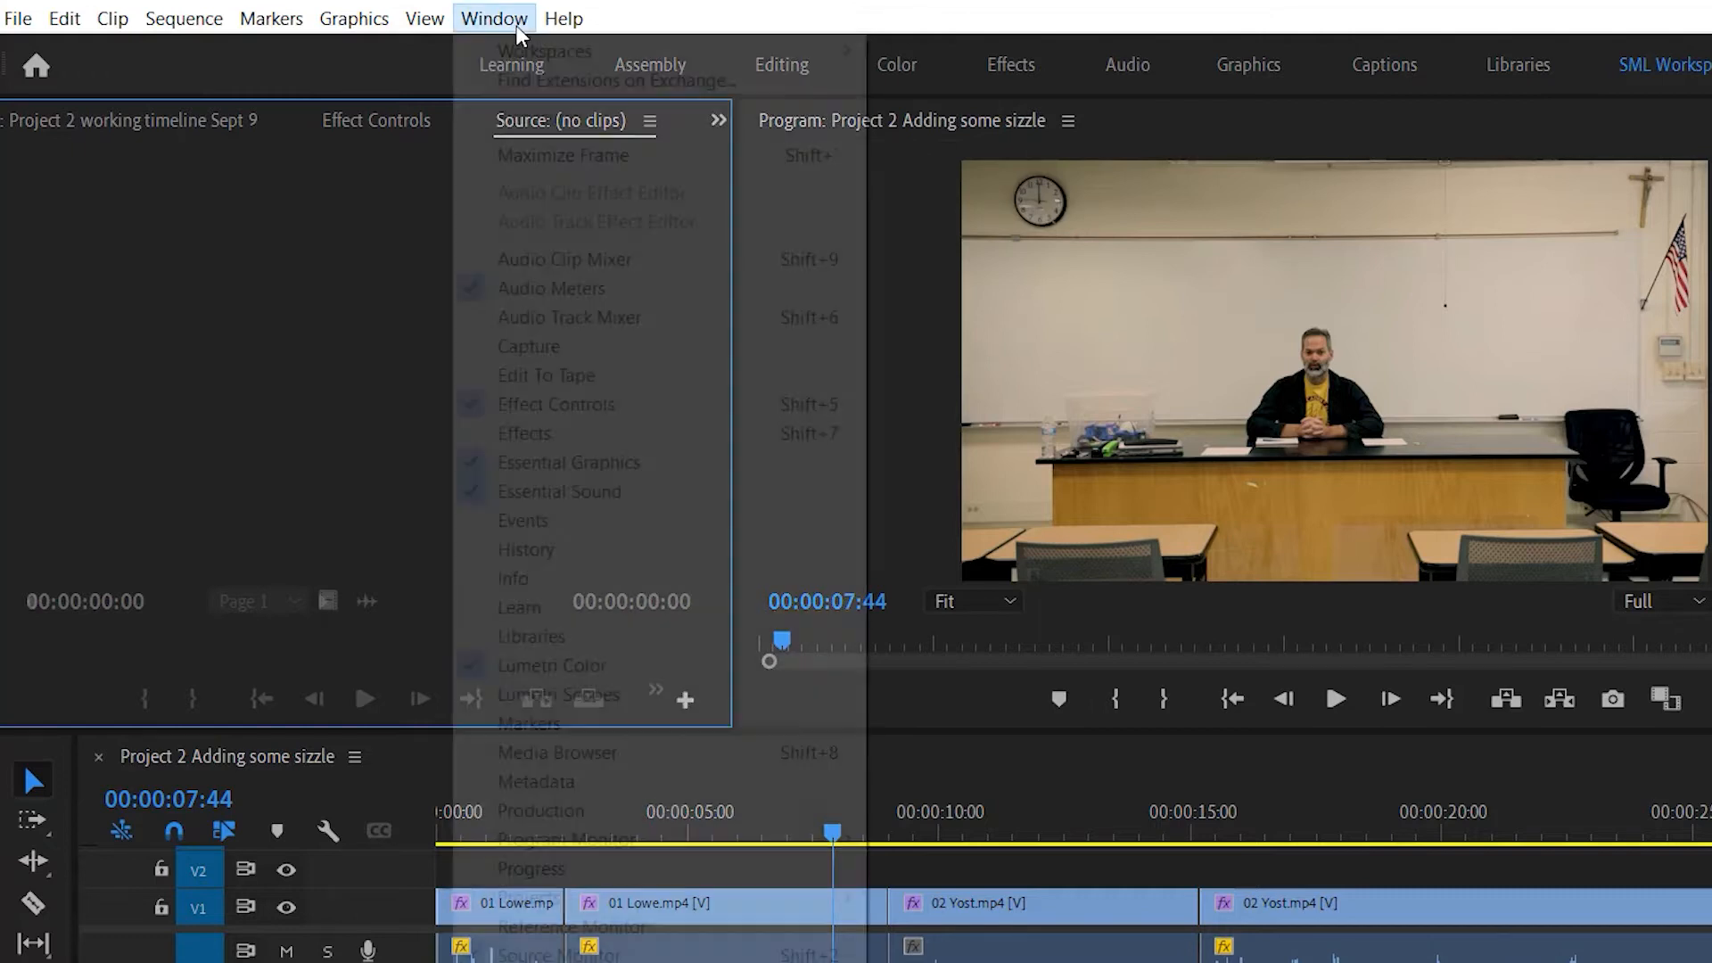
pyautogui.click(546, 437)
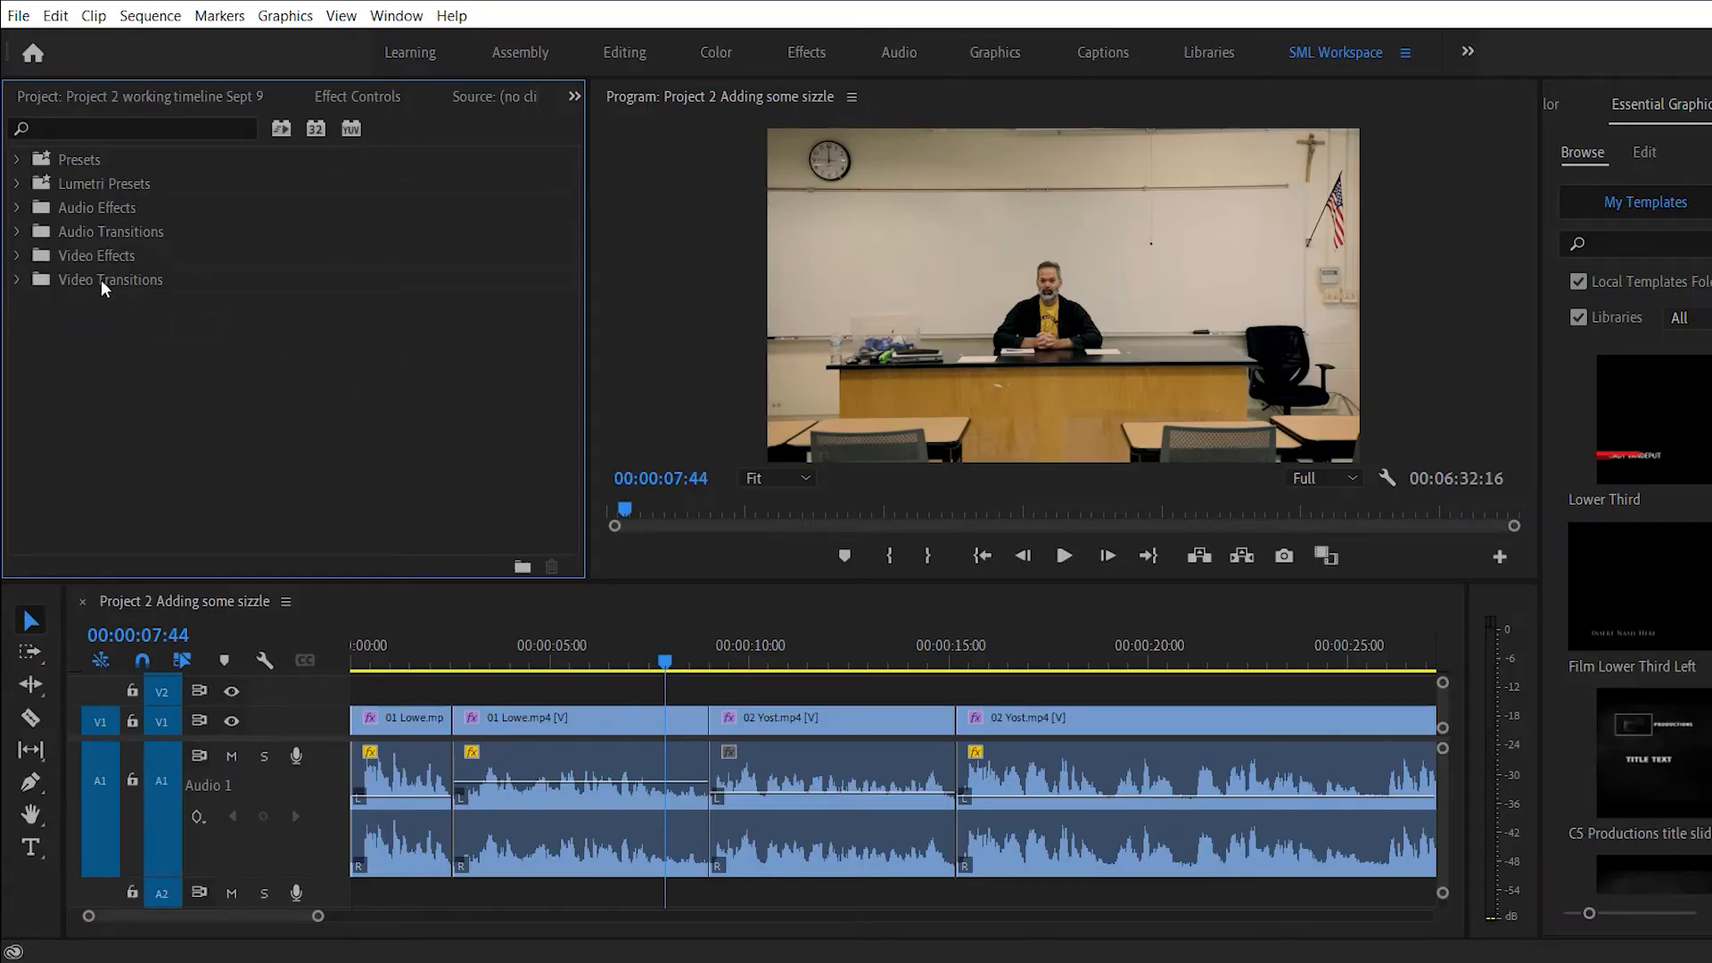
# Apply the Cross Dissolve video transition to the V1 cut at about 00:00:09:00, centred on the cut.
pyautogui.click(17, 280)
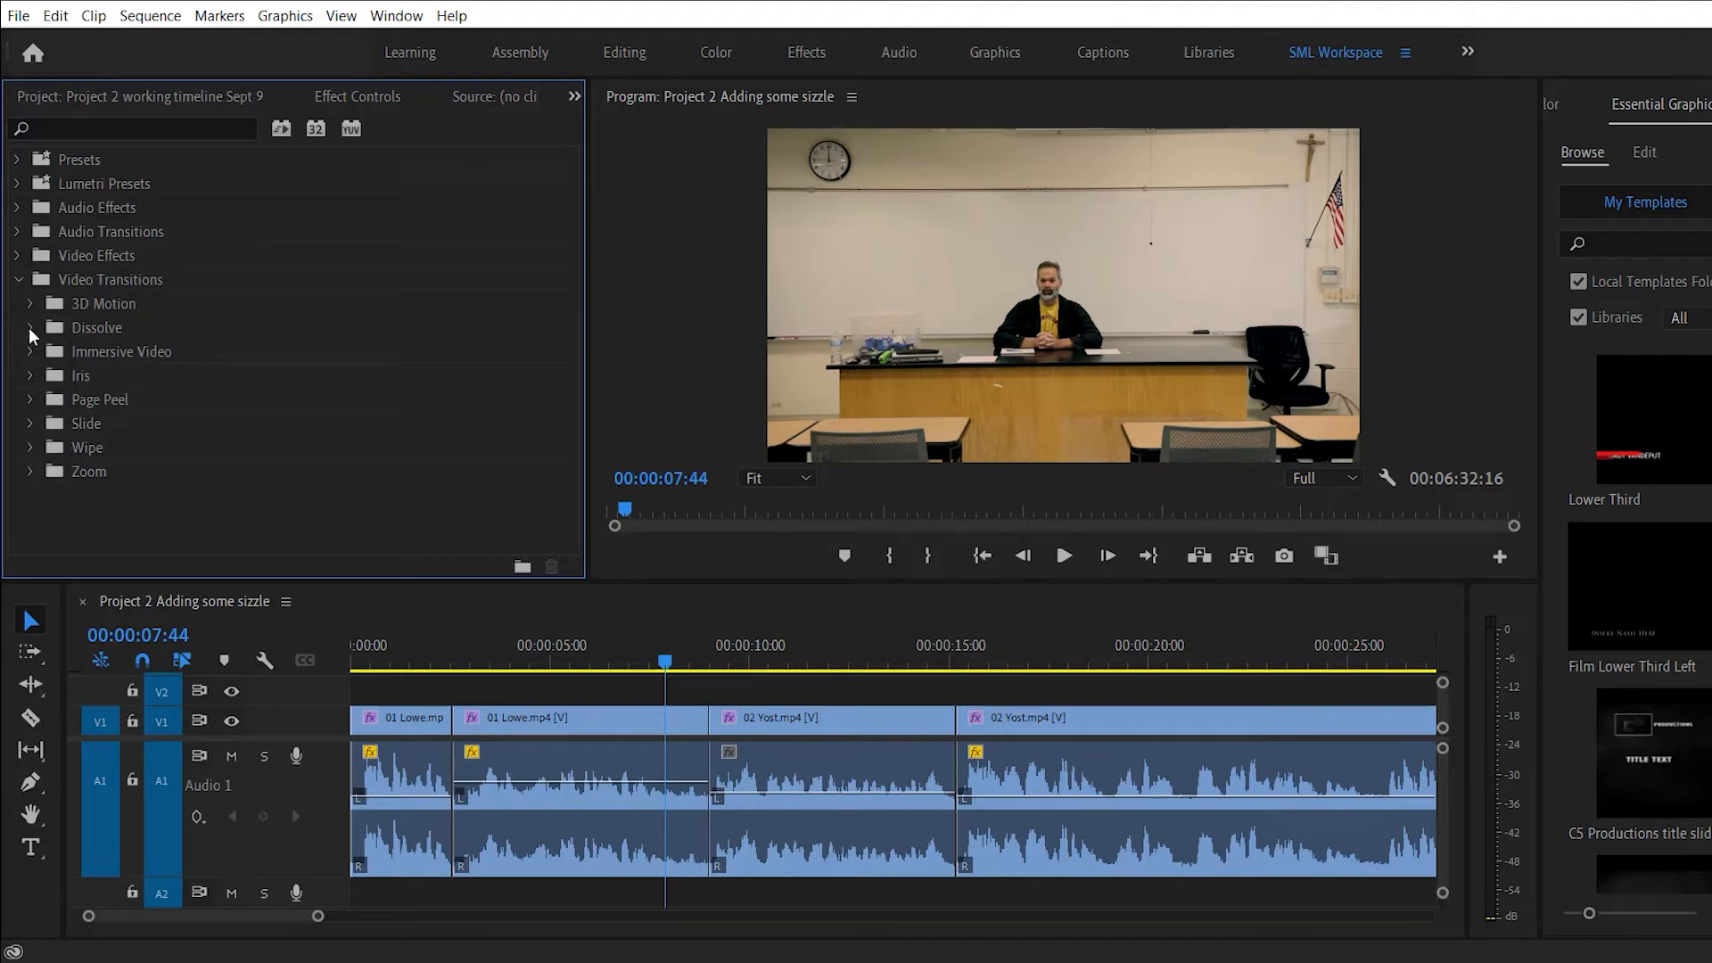
pyautogui.click(30, 328)
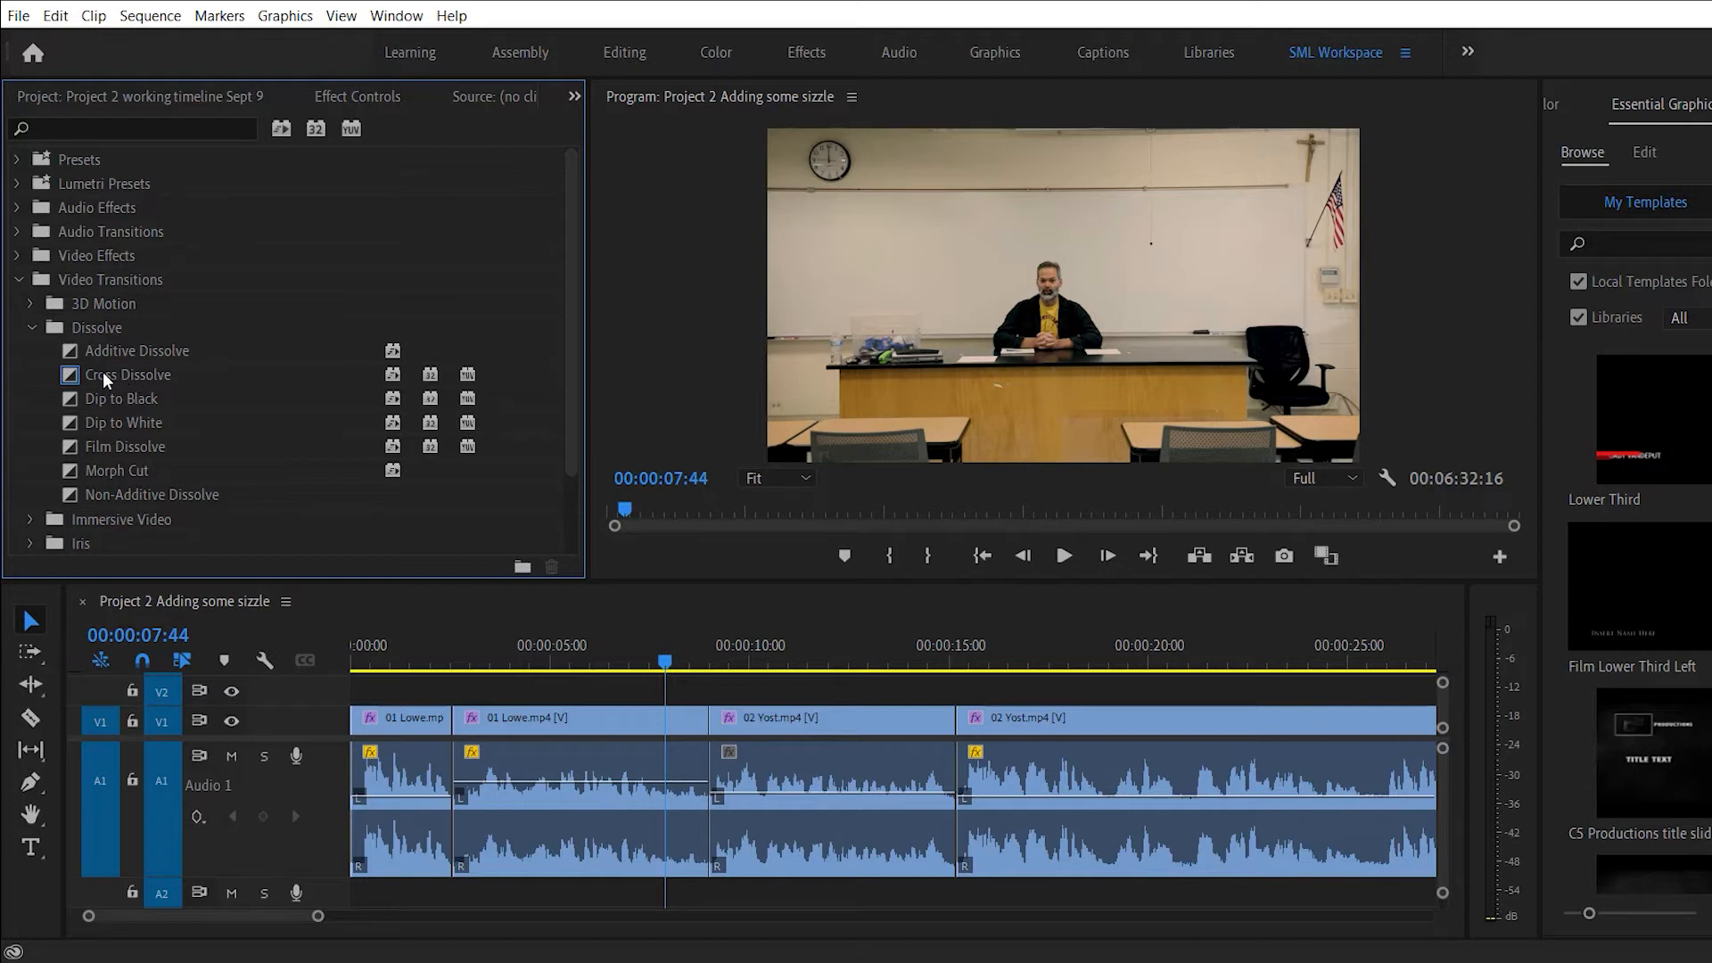
pyautogui.click(100, 373)
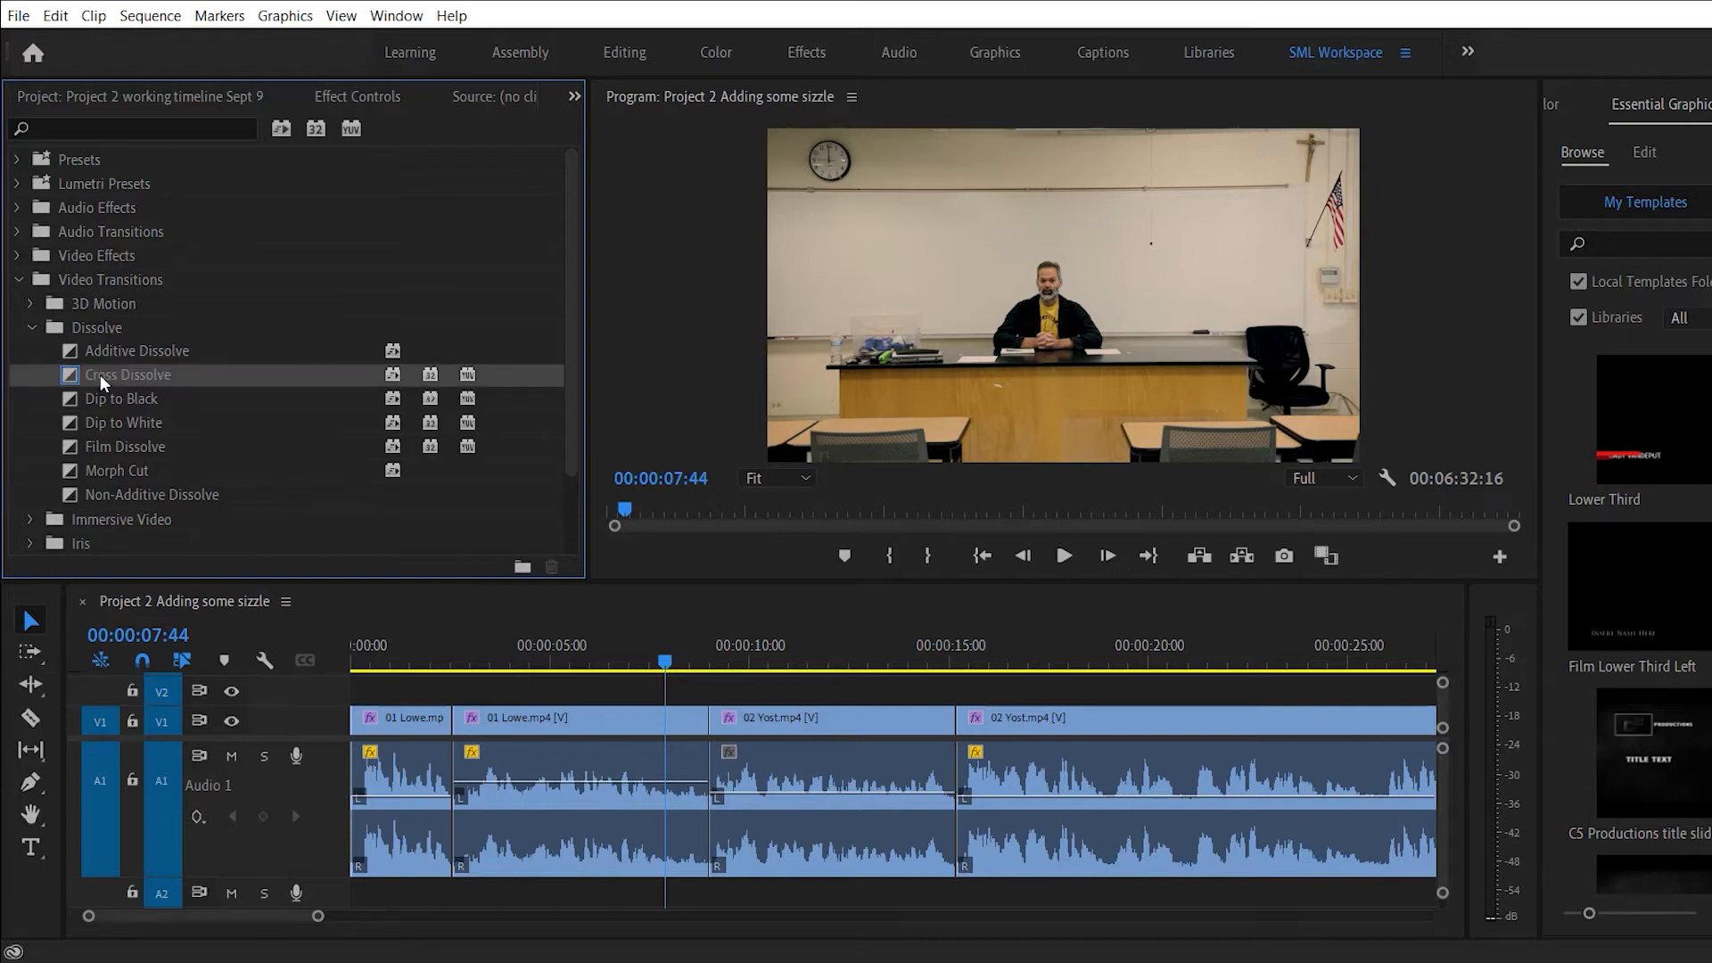
pyautogui.moveTo(100, 374); pyautogui.dragTo(710, 728)
# Play the sequence twice across the Cross Dissolve to review how the two speakers' shots blend.
pyautogui.press('=')
pyautogui.press('=')
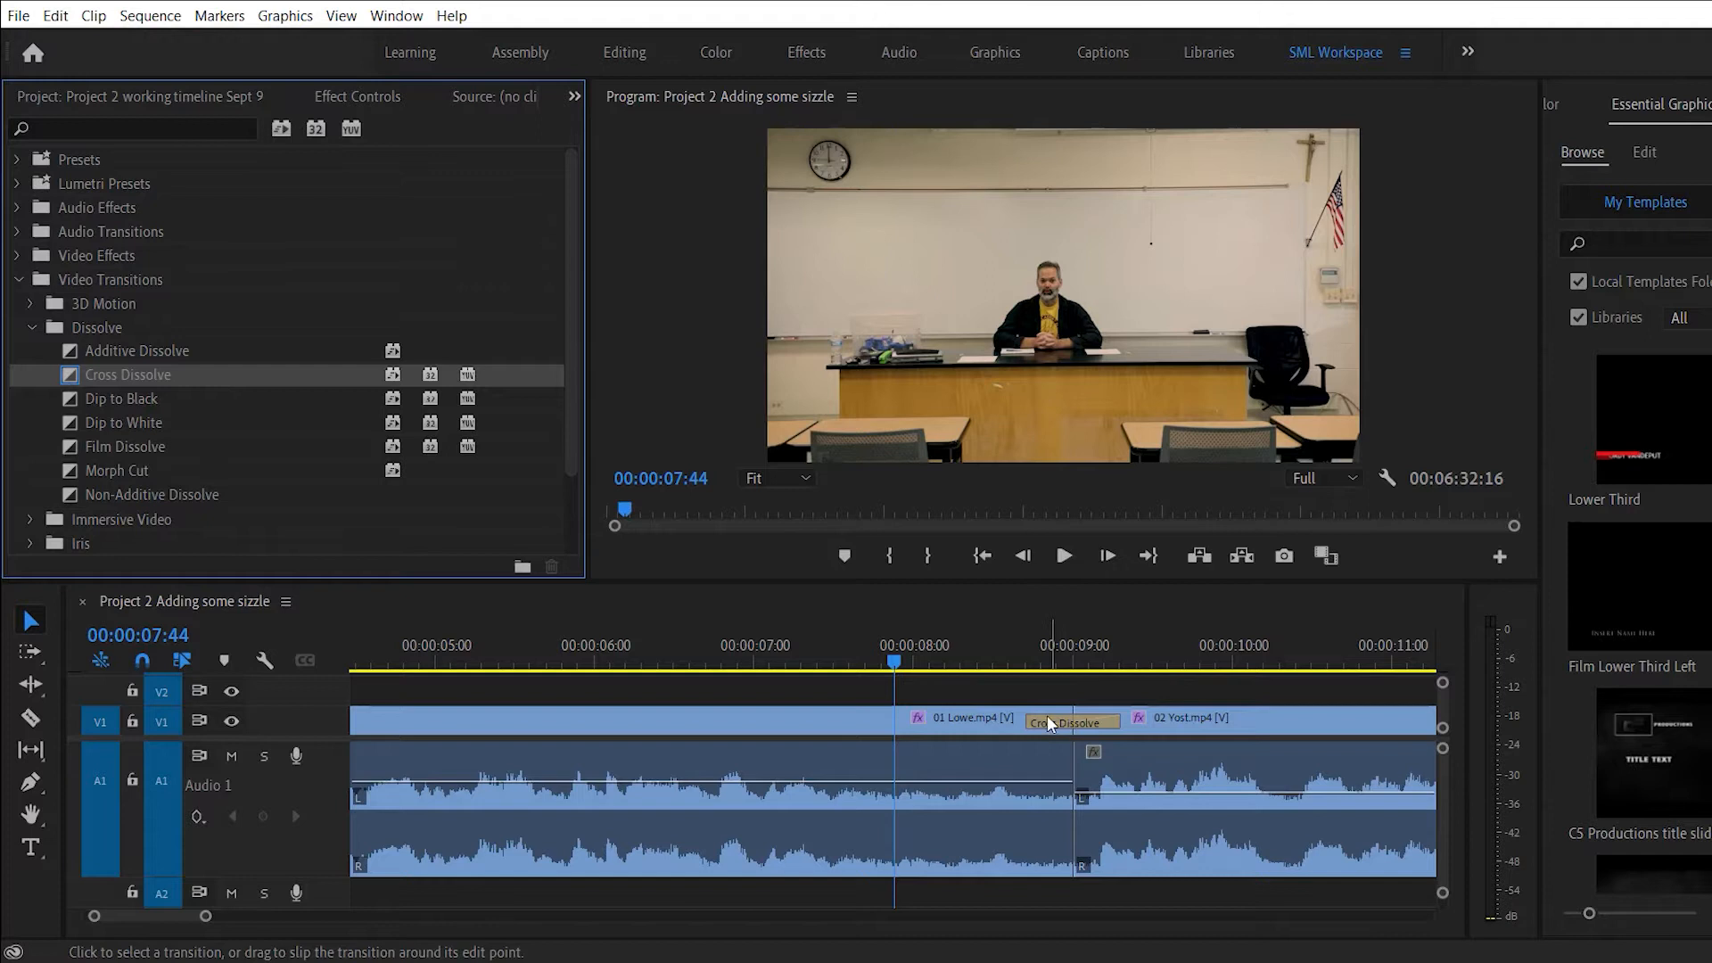
pyautogui.press('space')
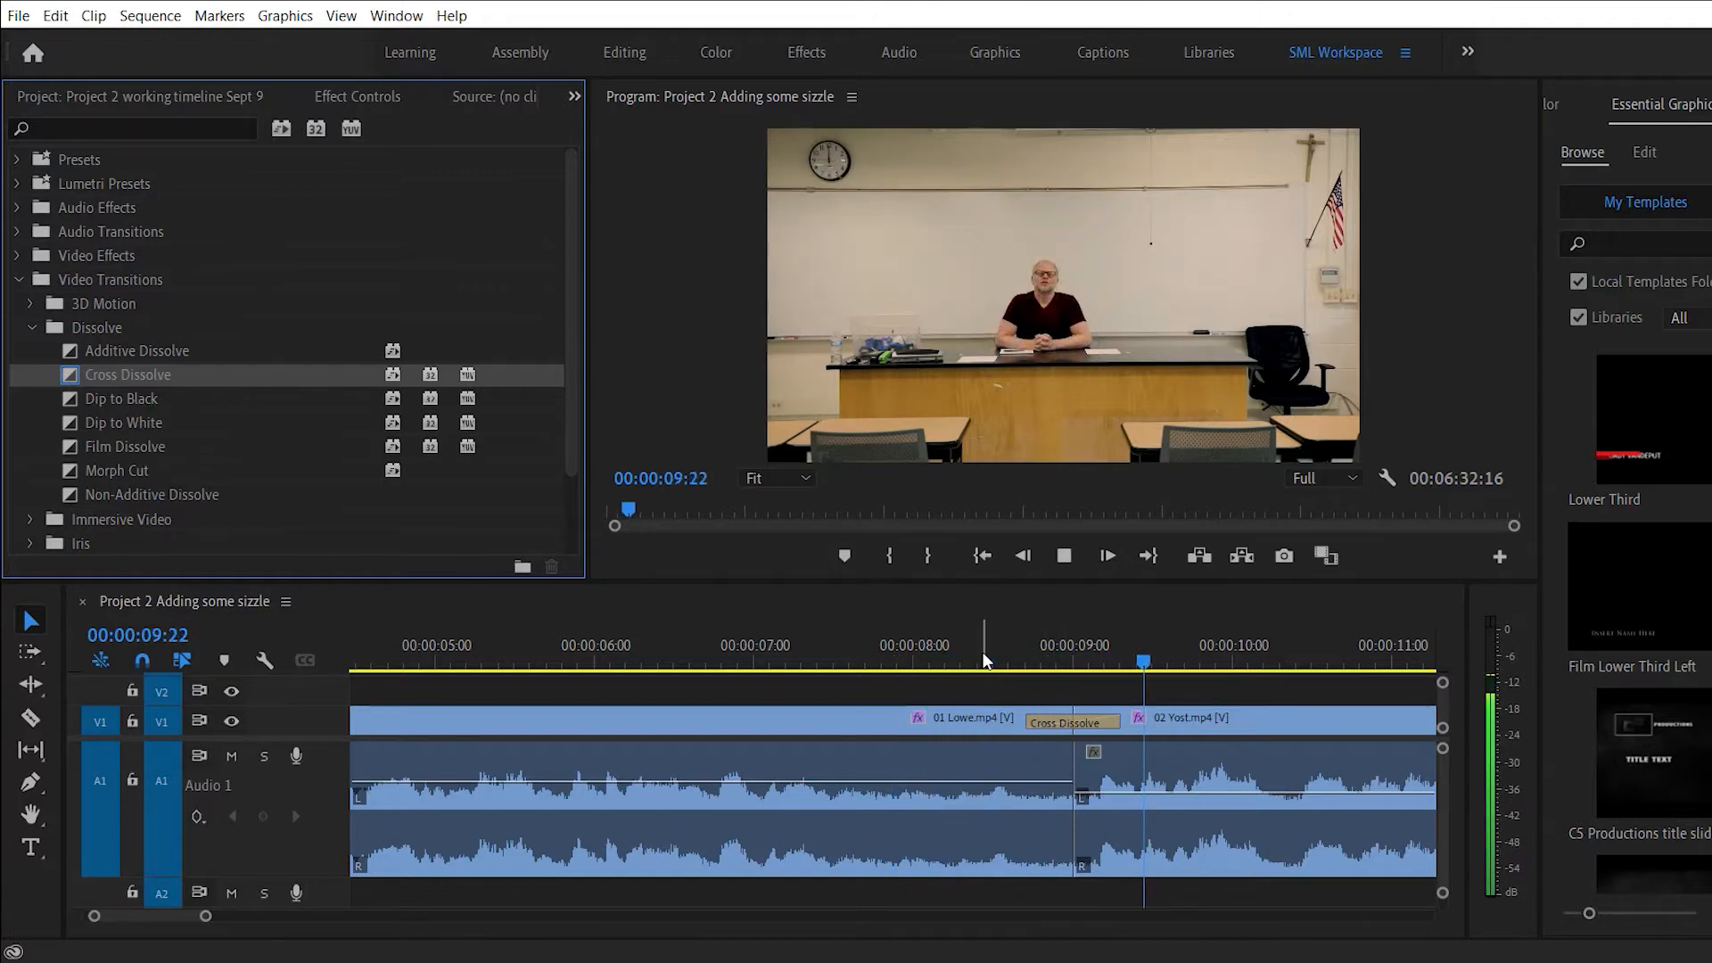
pyautogui.moveTo(1006, 649); pyautogui.dragTo(950, 641)
pyautogui.press('space')
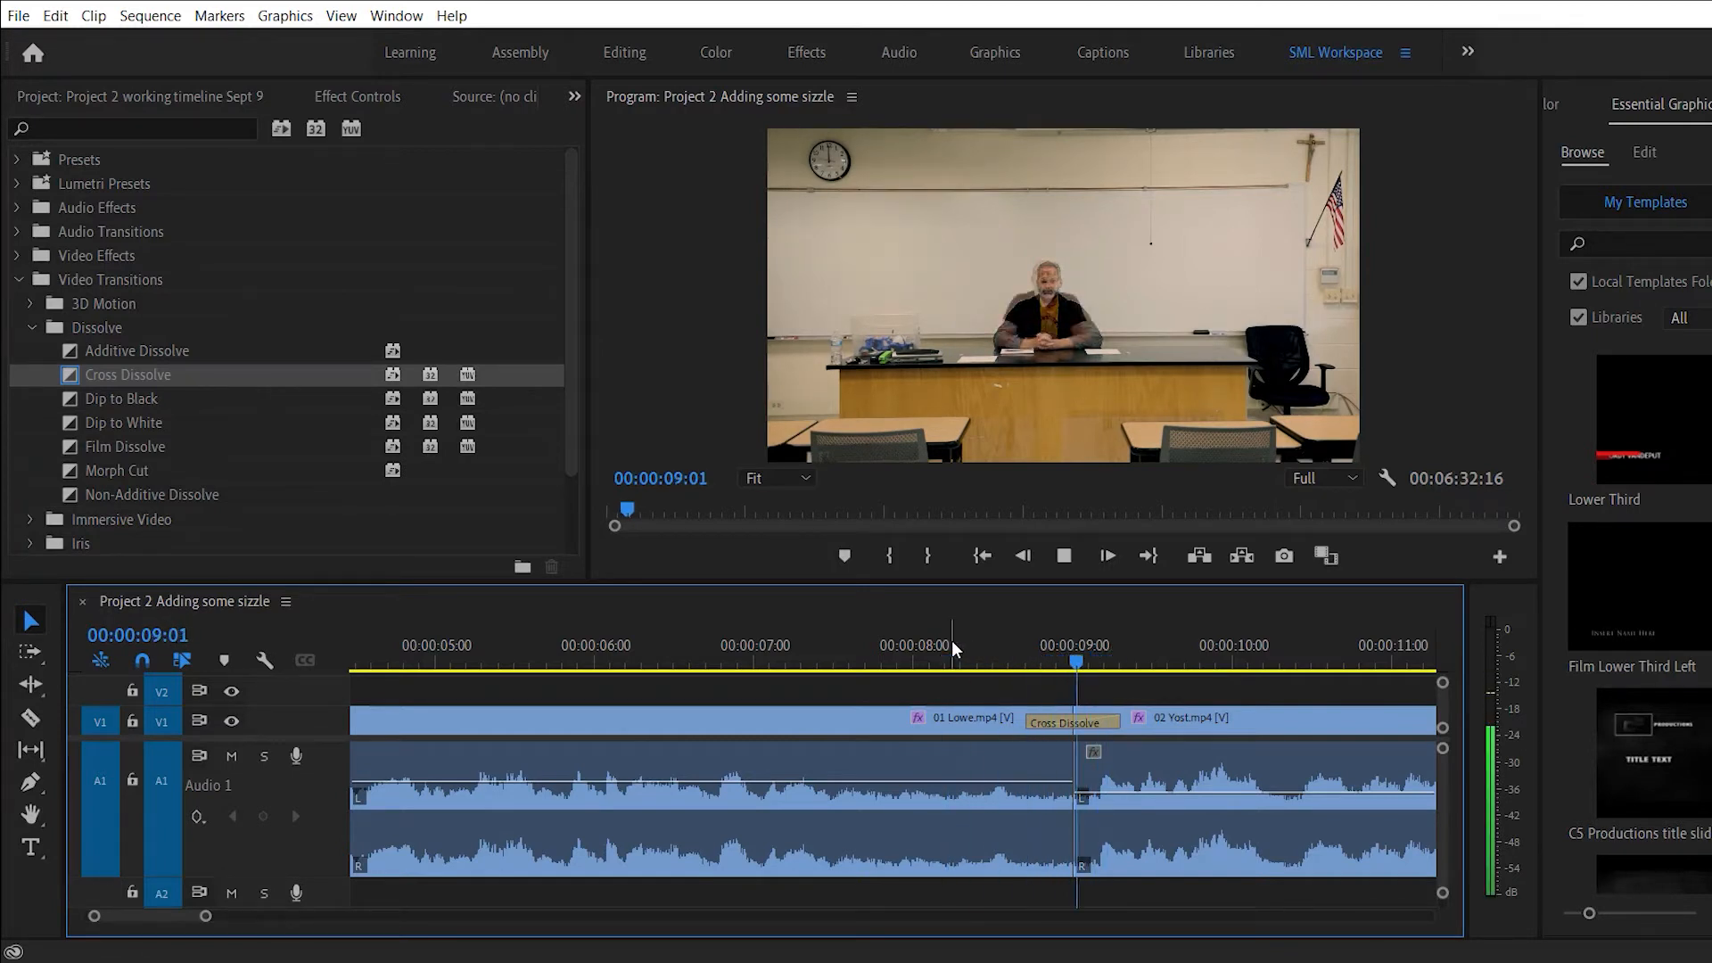
pyautogui.press('space')
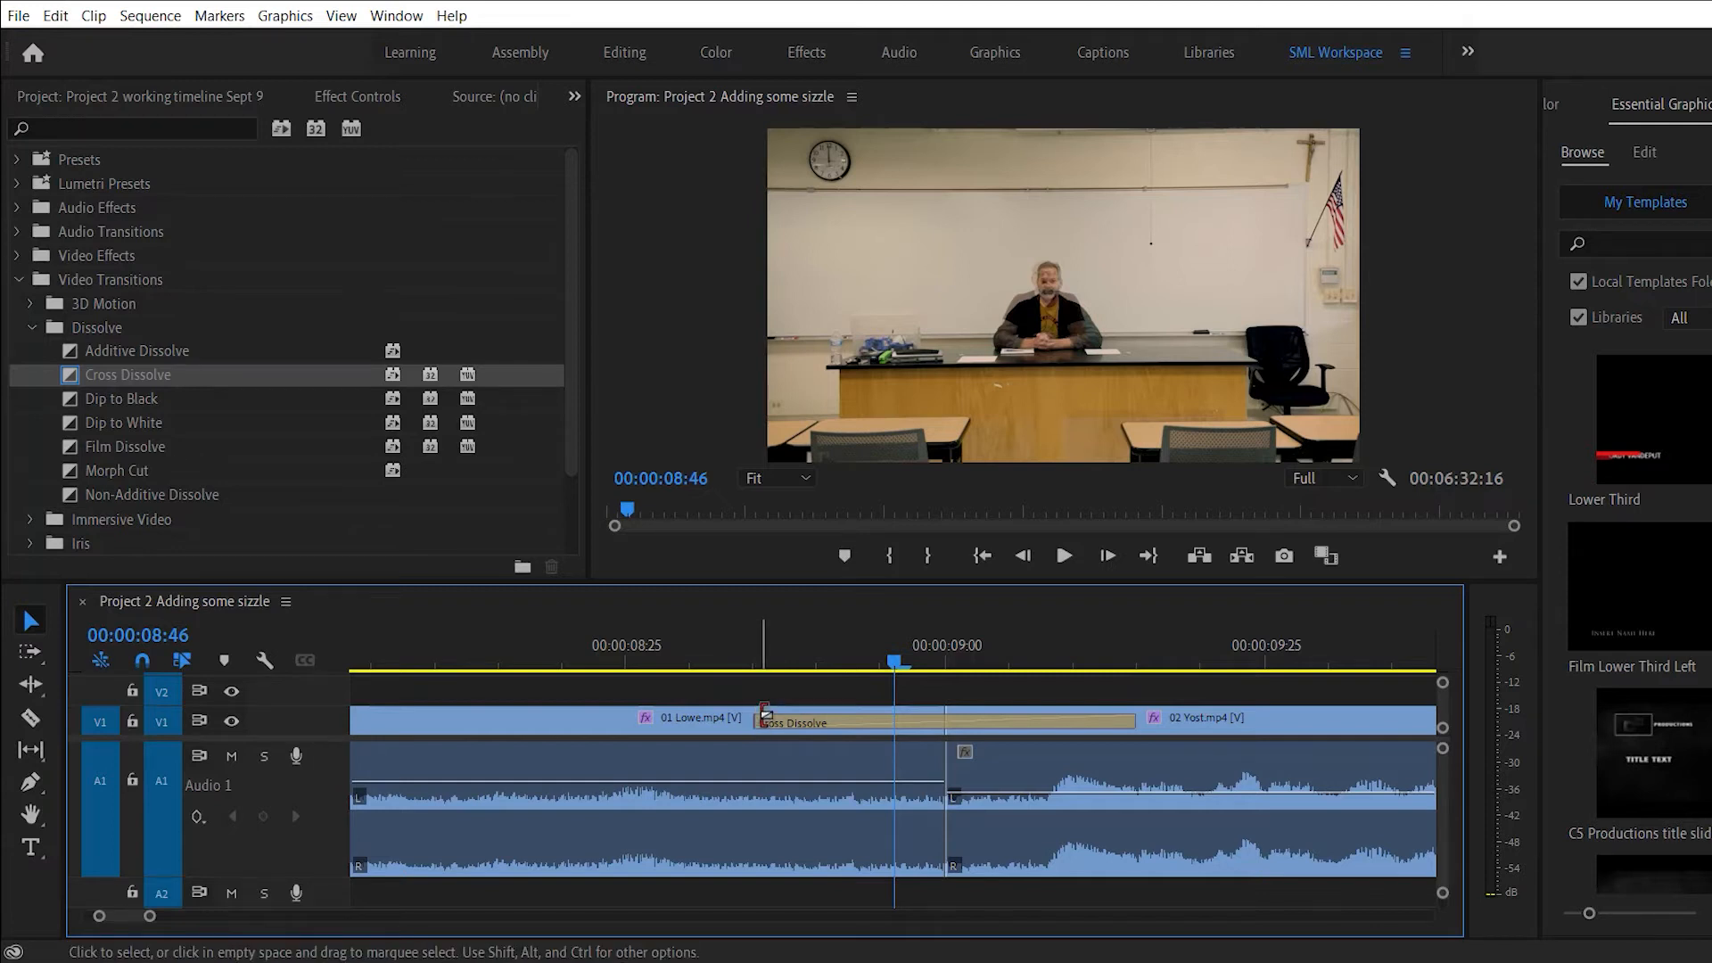
# Shorten the Cross Dissolve on both sides of the cut to less than half its length and play across it.
pyautogui.moveTo(763, 722); pyautogui.dragTo(888, 721)
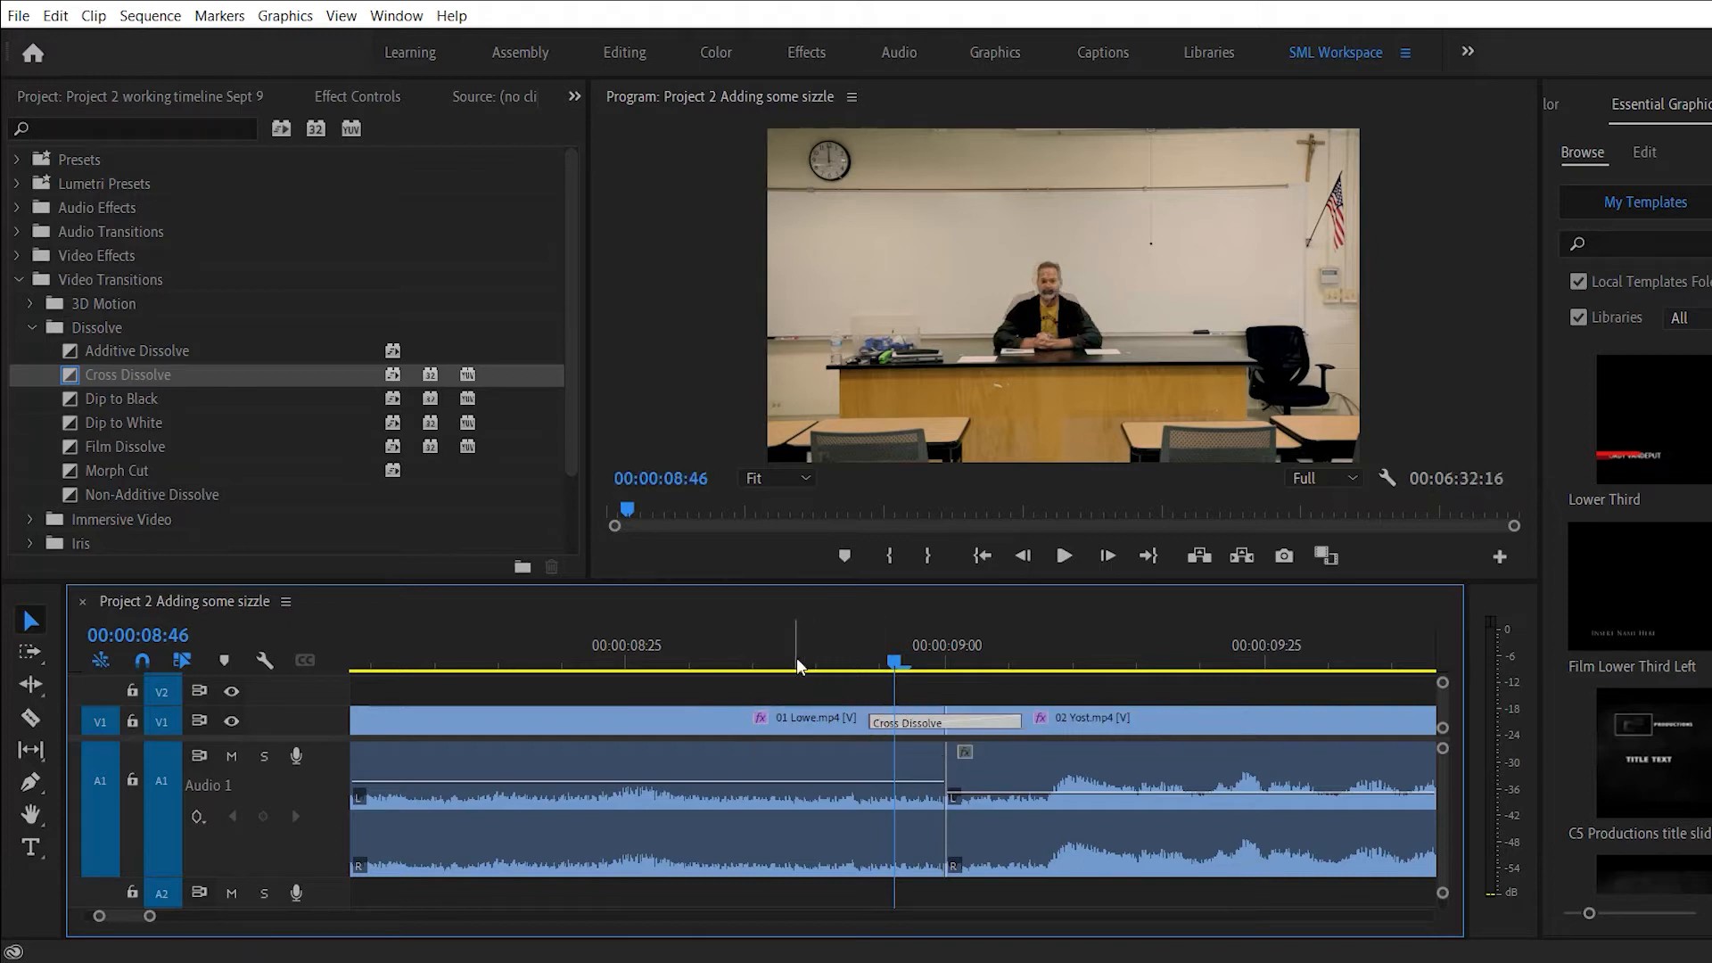
pyautogui.click(783, 663)
pyautogui.press('space')
pyautogui.press('space')
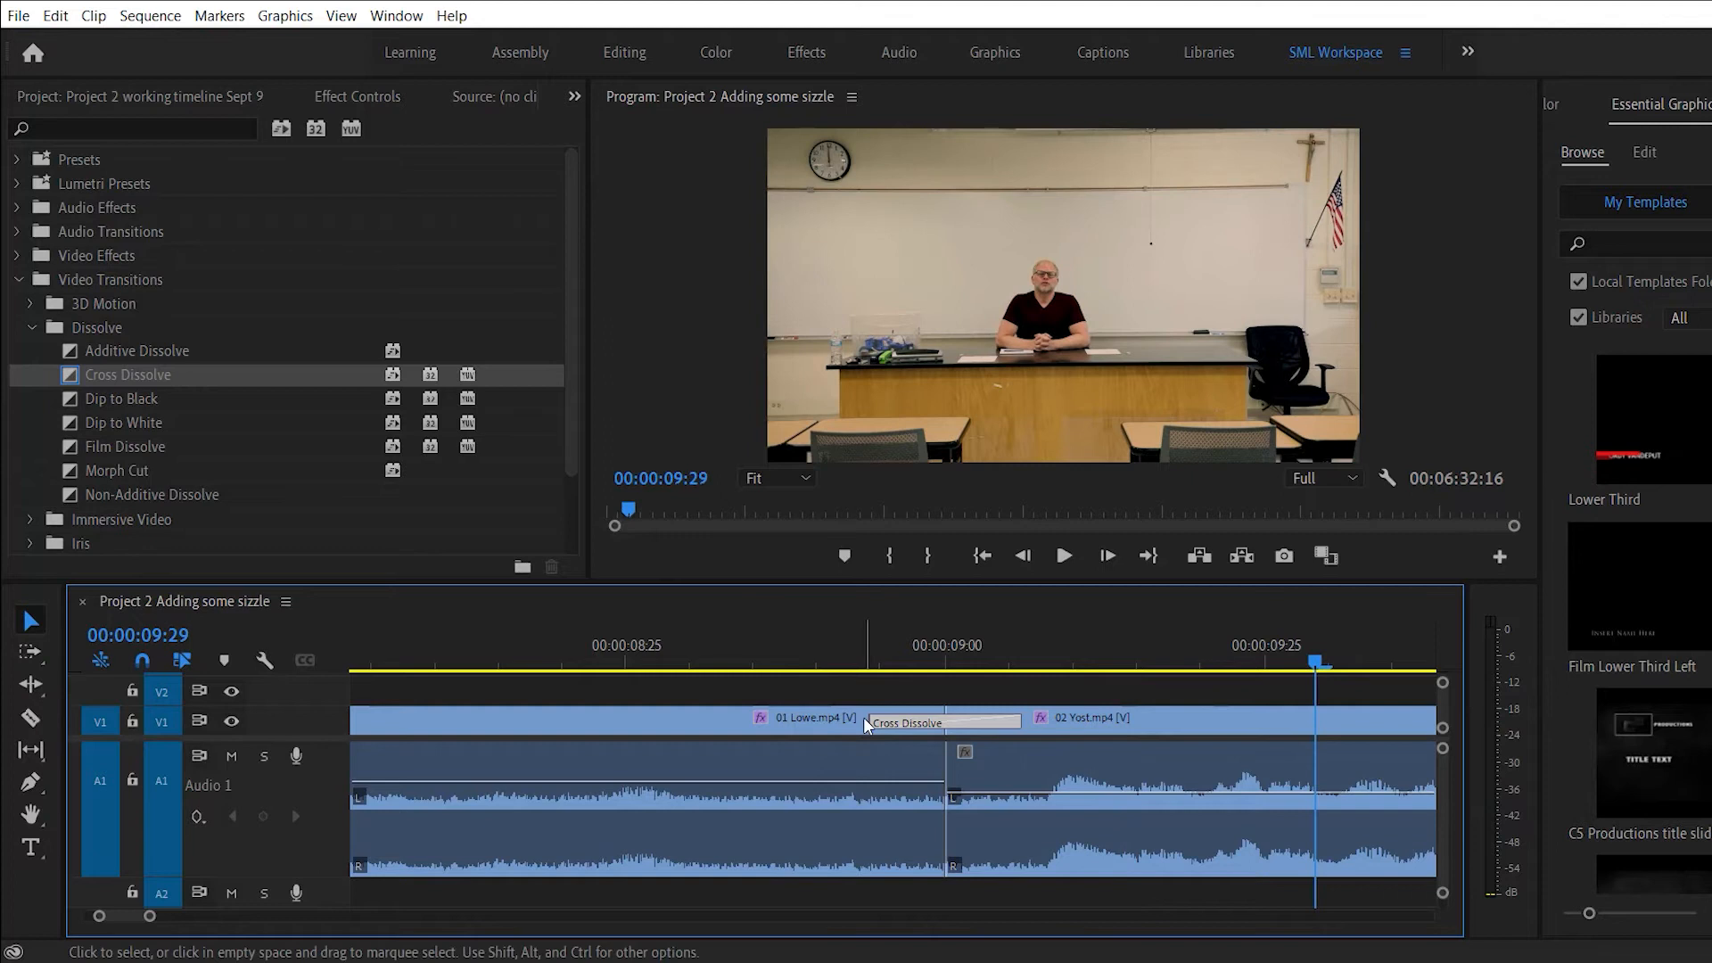
# Lengthen the Cross Dissolve on both sides of the cut to a little over two seconds.
pyautogui.moveTo(865, 720); pyautogui.dragTo(394, 724)
pyautogui.press('-')
pyautogui.press('-')
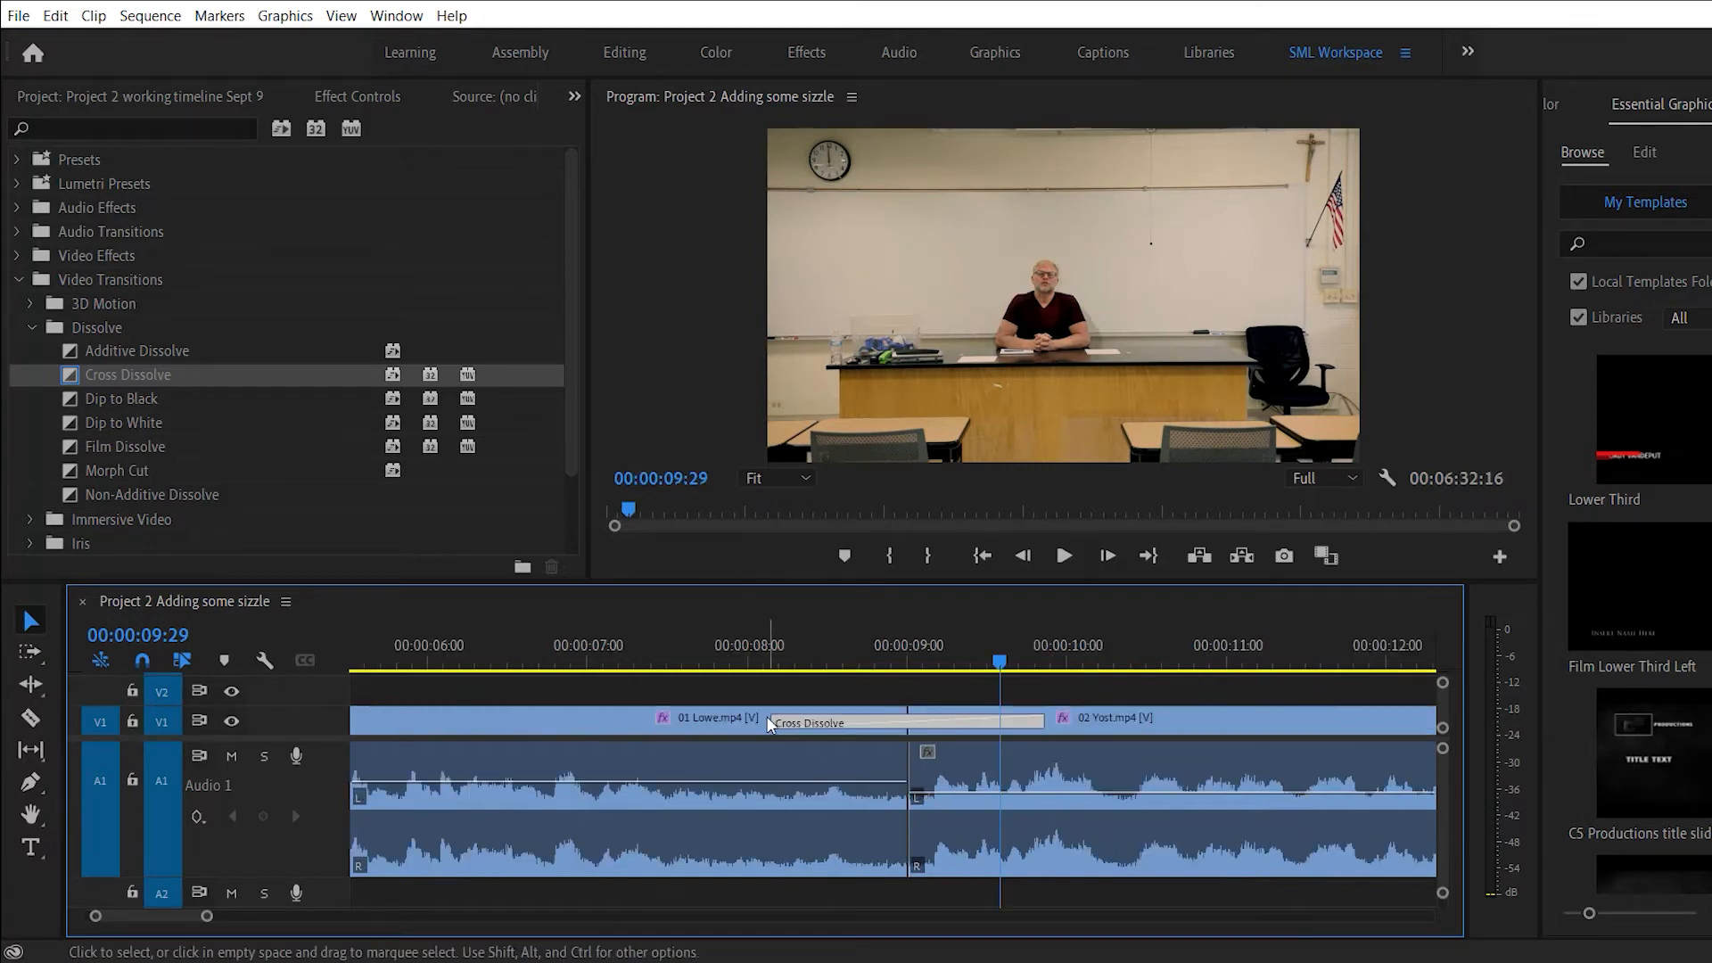
pyautogui.moveTo(776, 723); pyautogui.dragTo(722, 722)
# Play the sequence twice from just before the lengthened Cross Dissolve to review the slower blend.
pyautogui.click(579, 652)
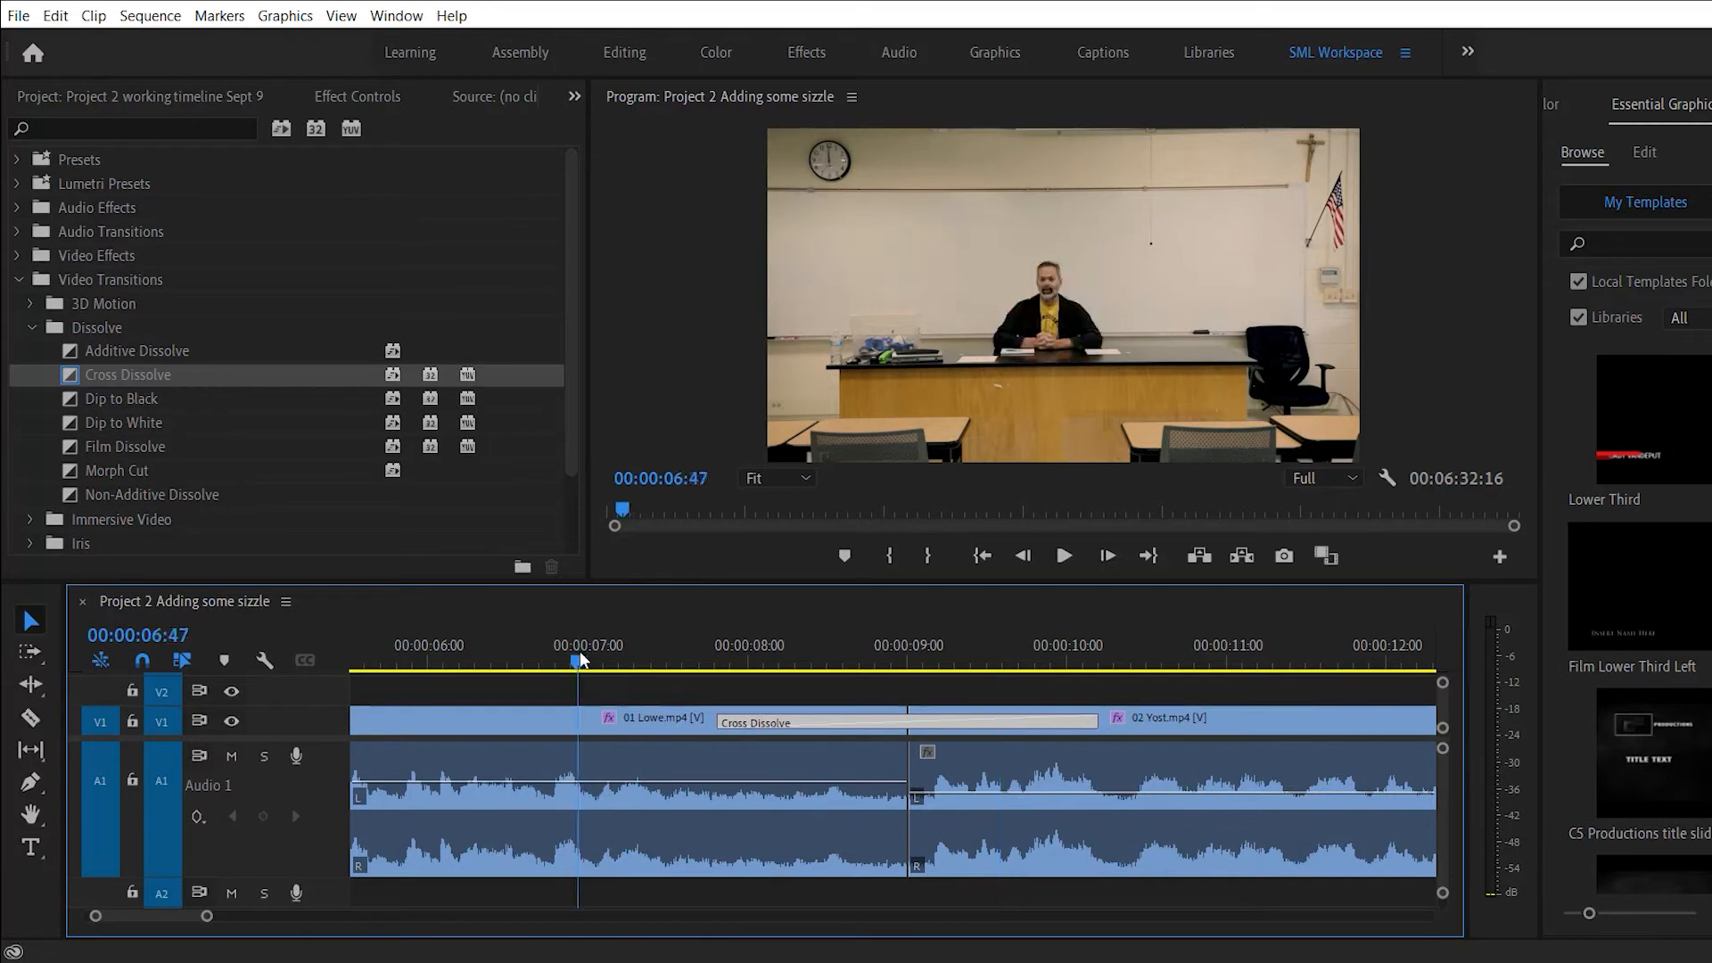
pyautogui.press('space')
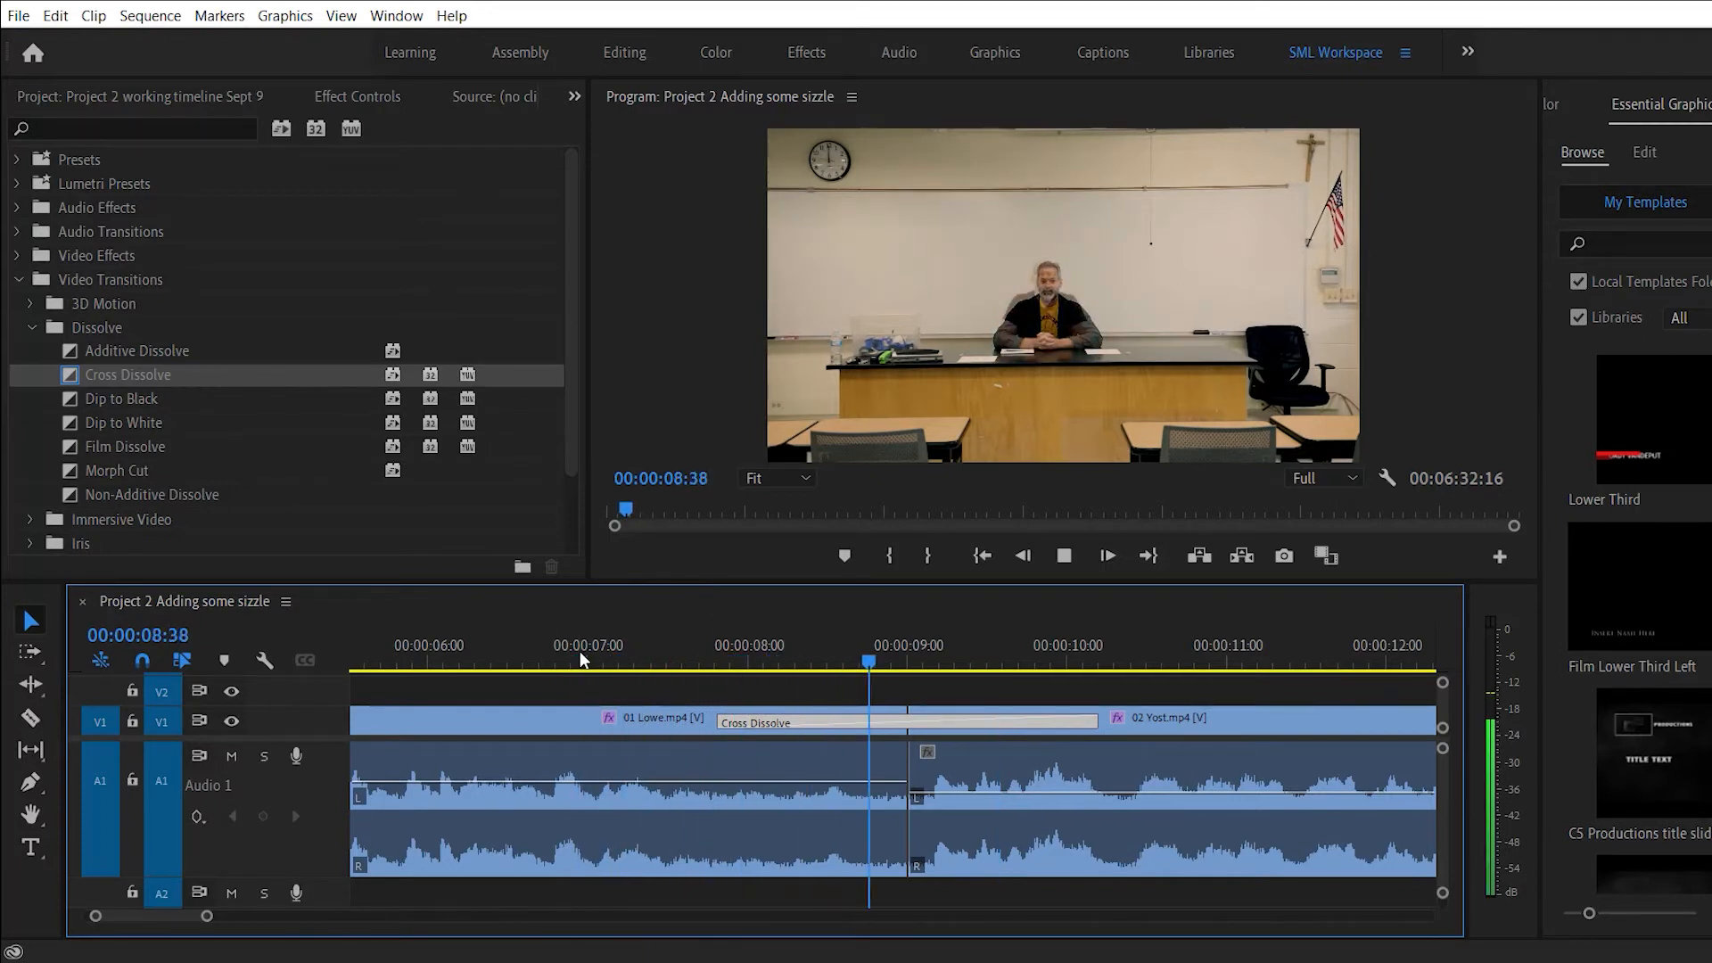
pyautogui.press('space')
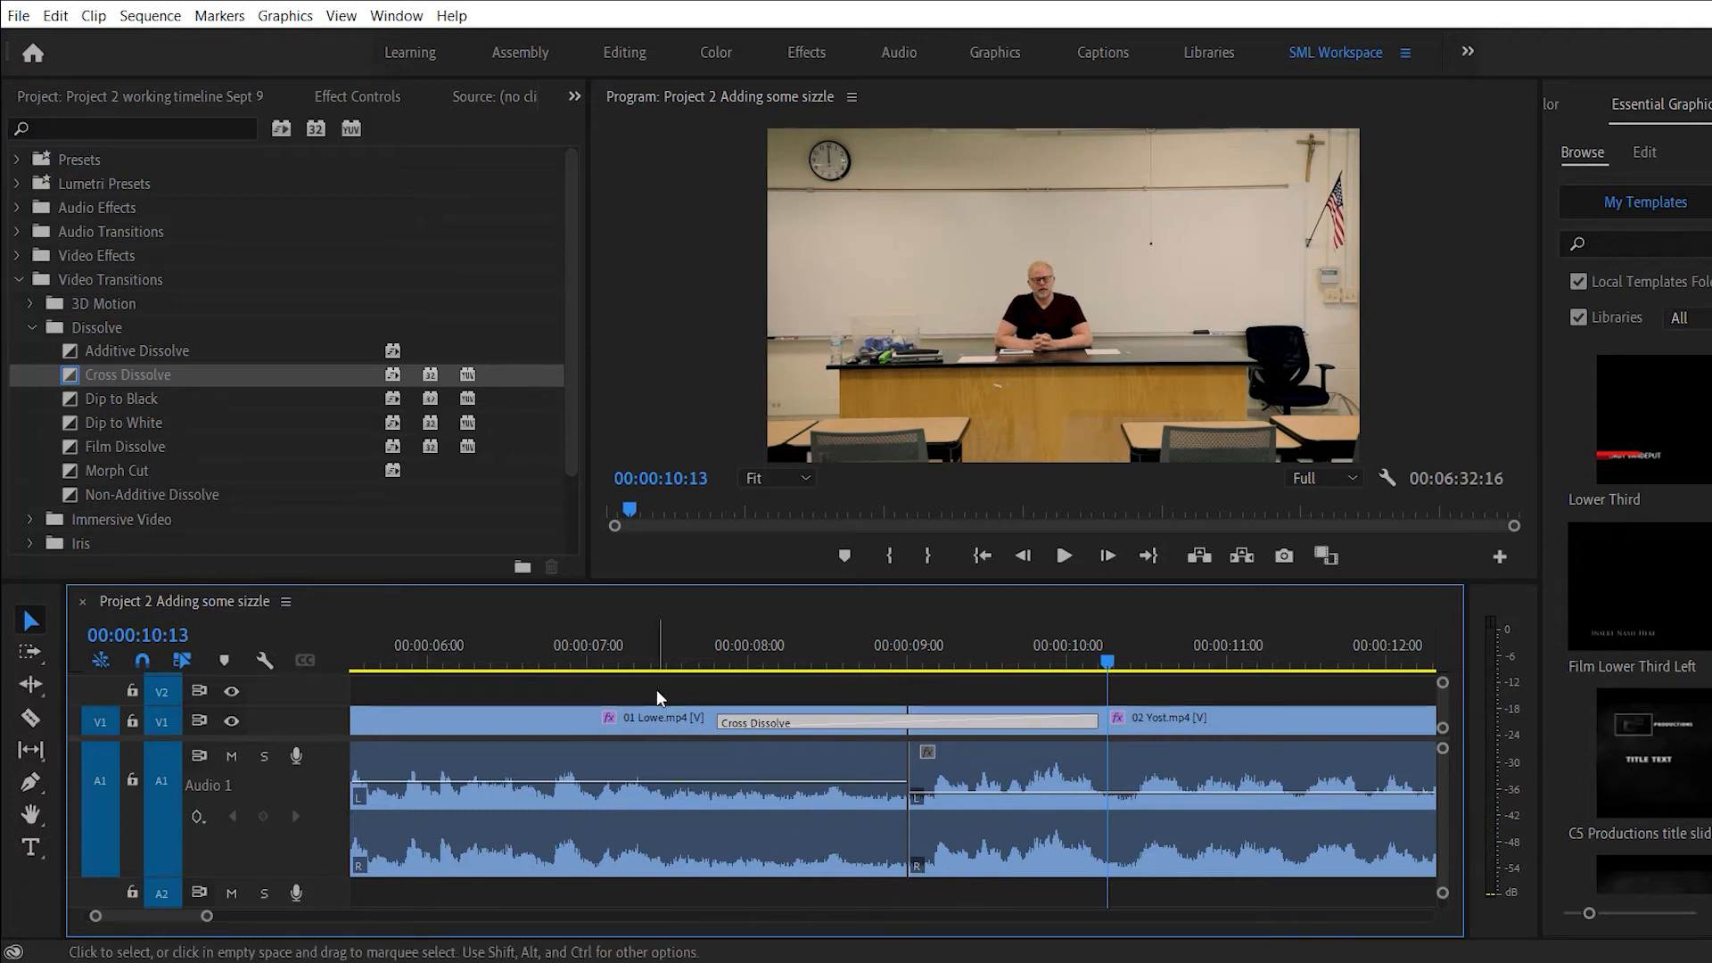
pyautogui.click(699, 663)
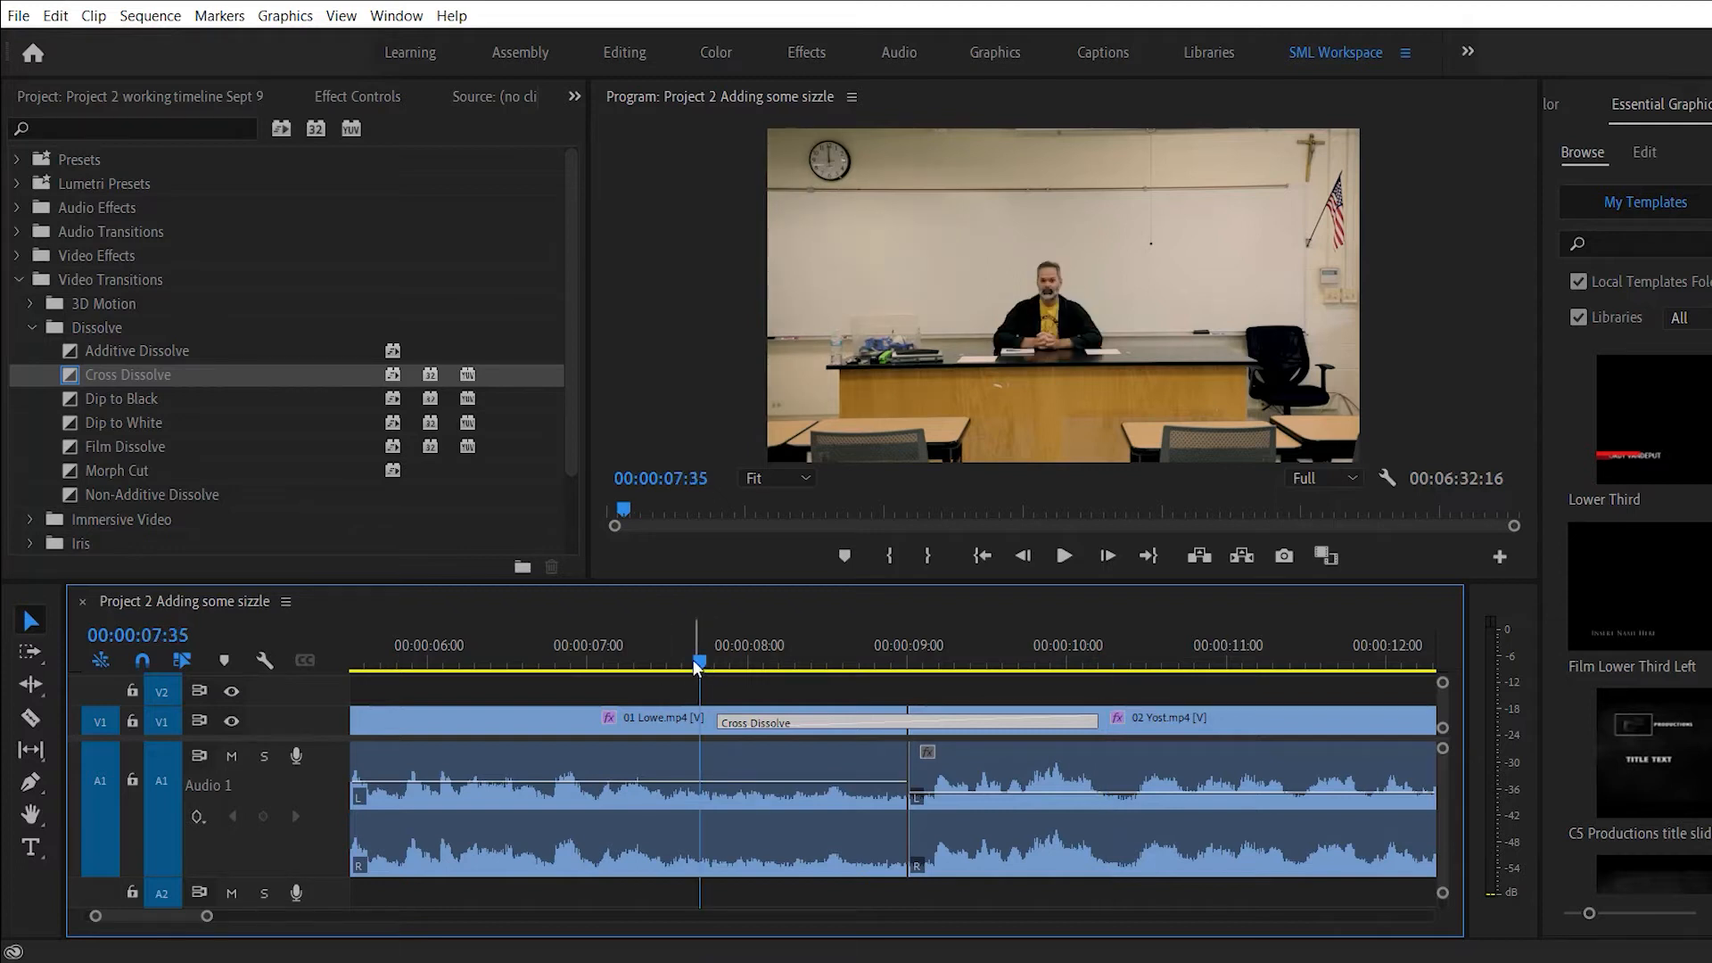
pyautogui.press('space')
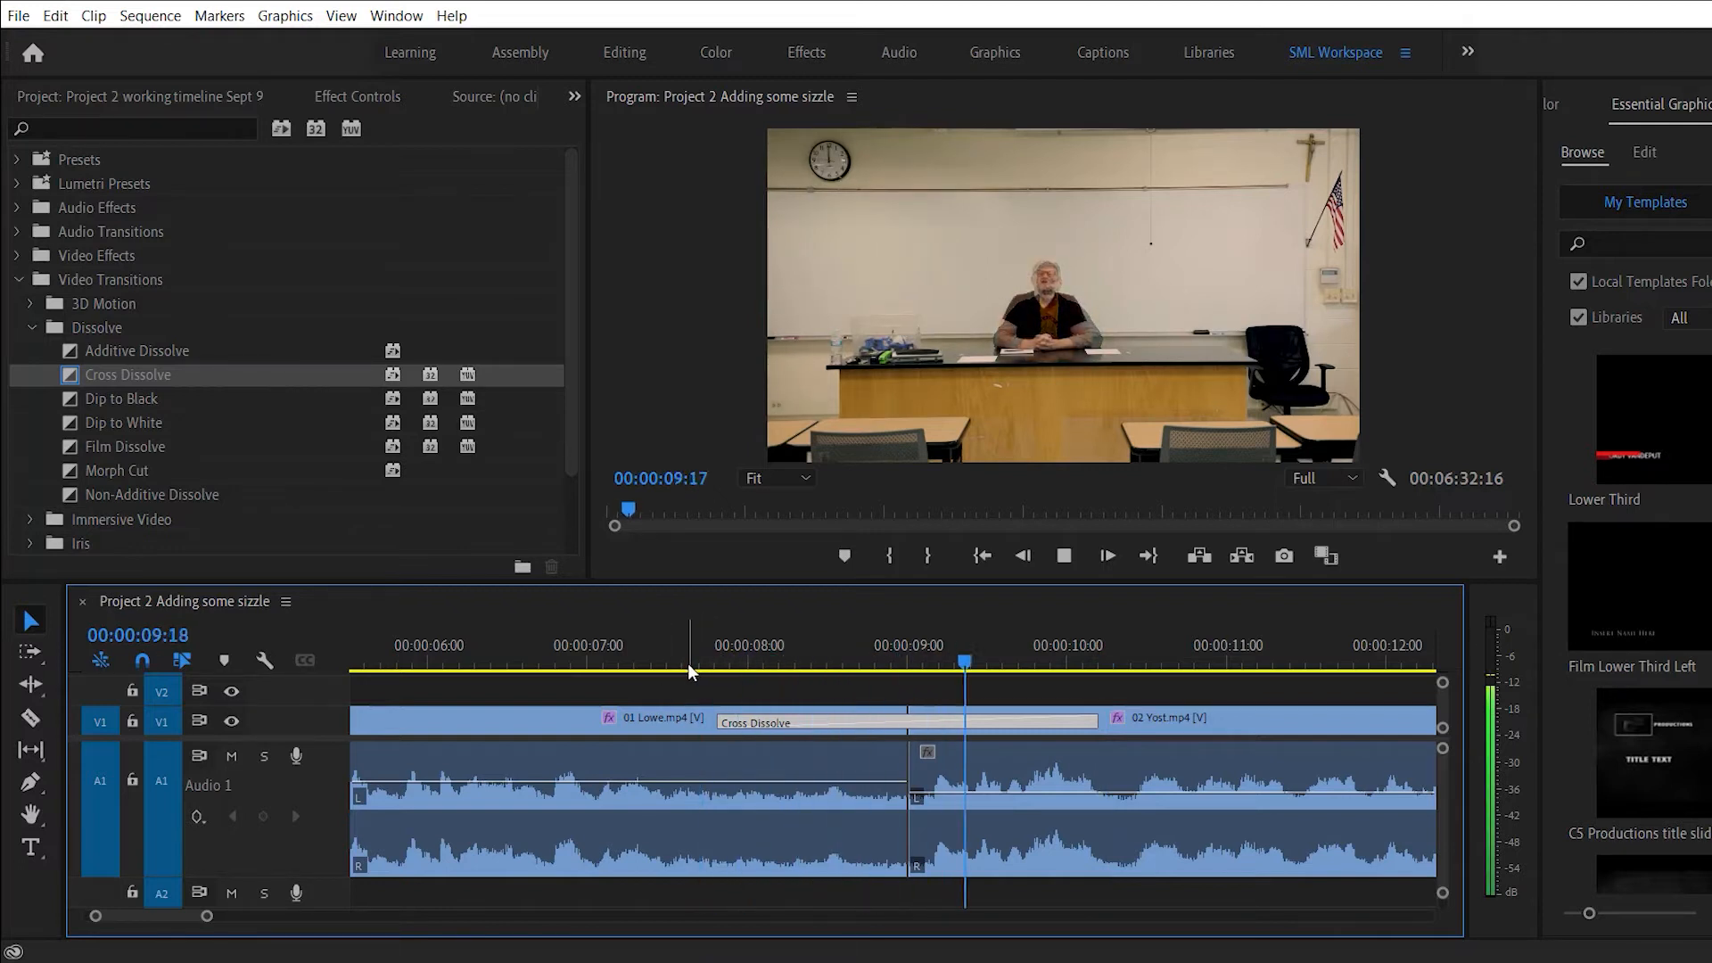
pyautogui.press('space')
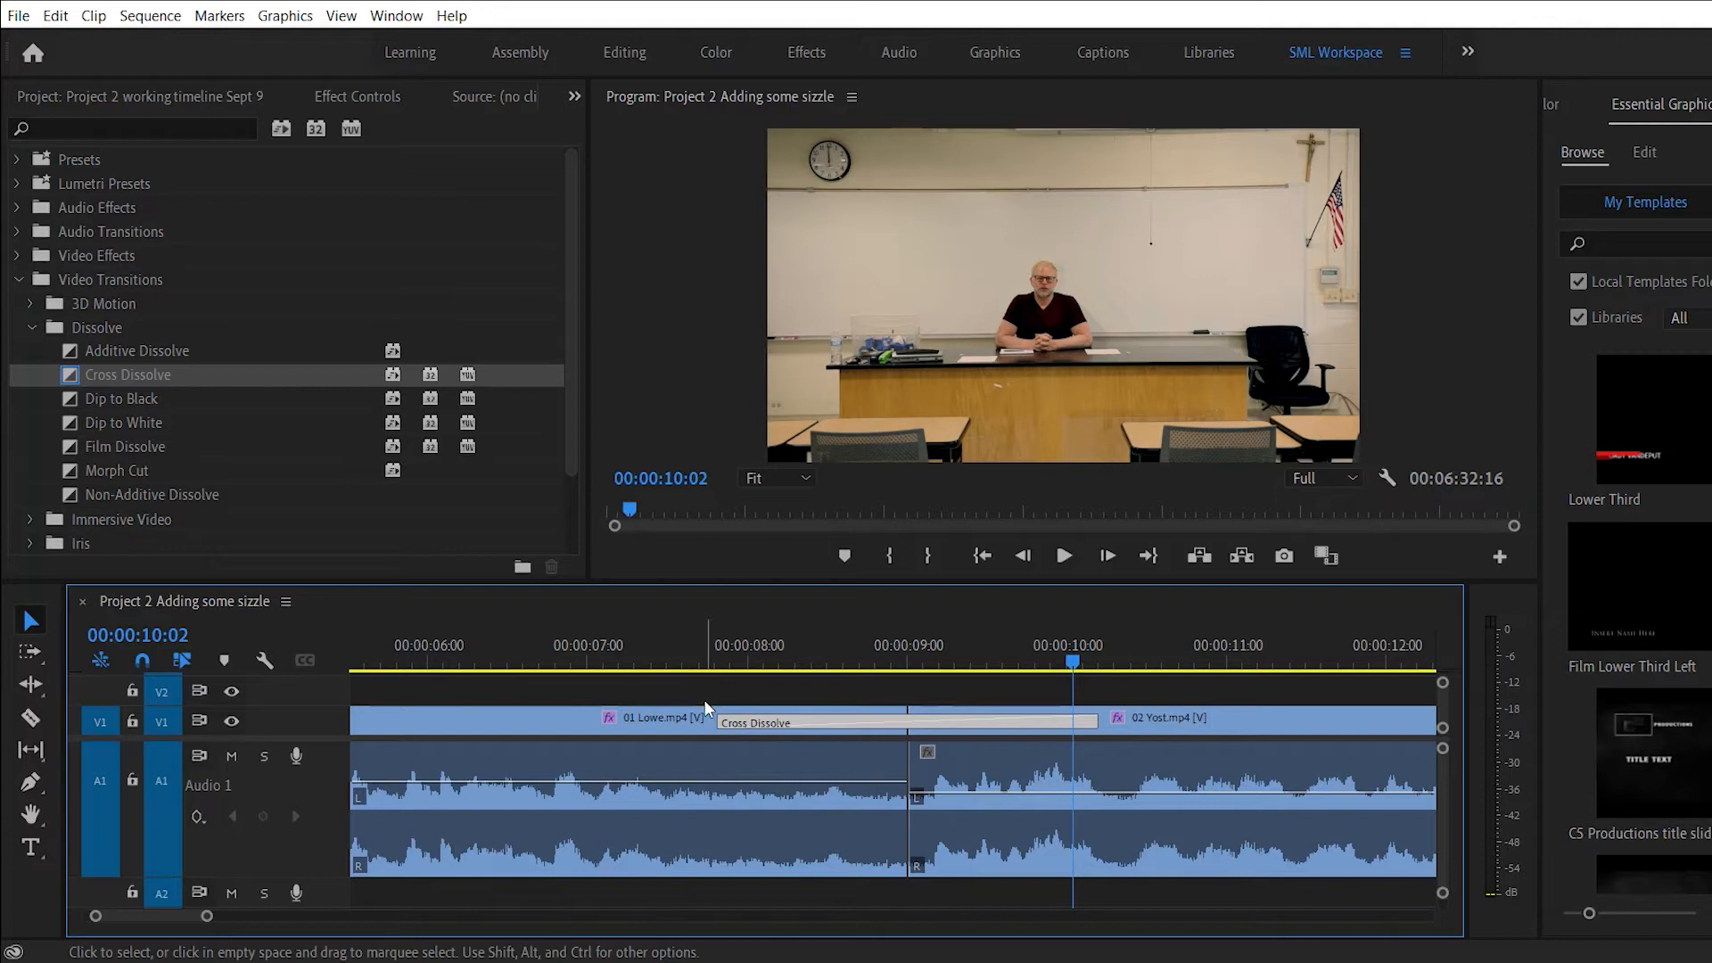
# Shorten the Cross Dissolve to about half a second around the cut and play across it.
pyautogui.moveTo(721, 721); pyautogui.dragTo(864, 713)
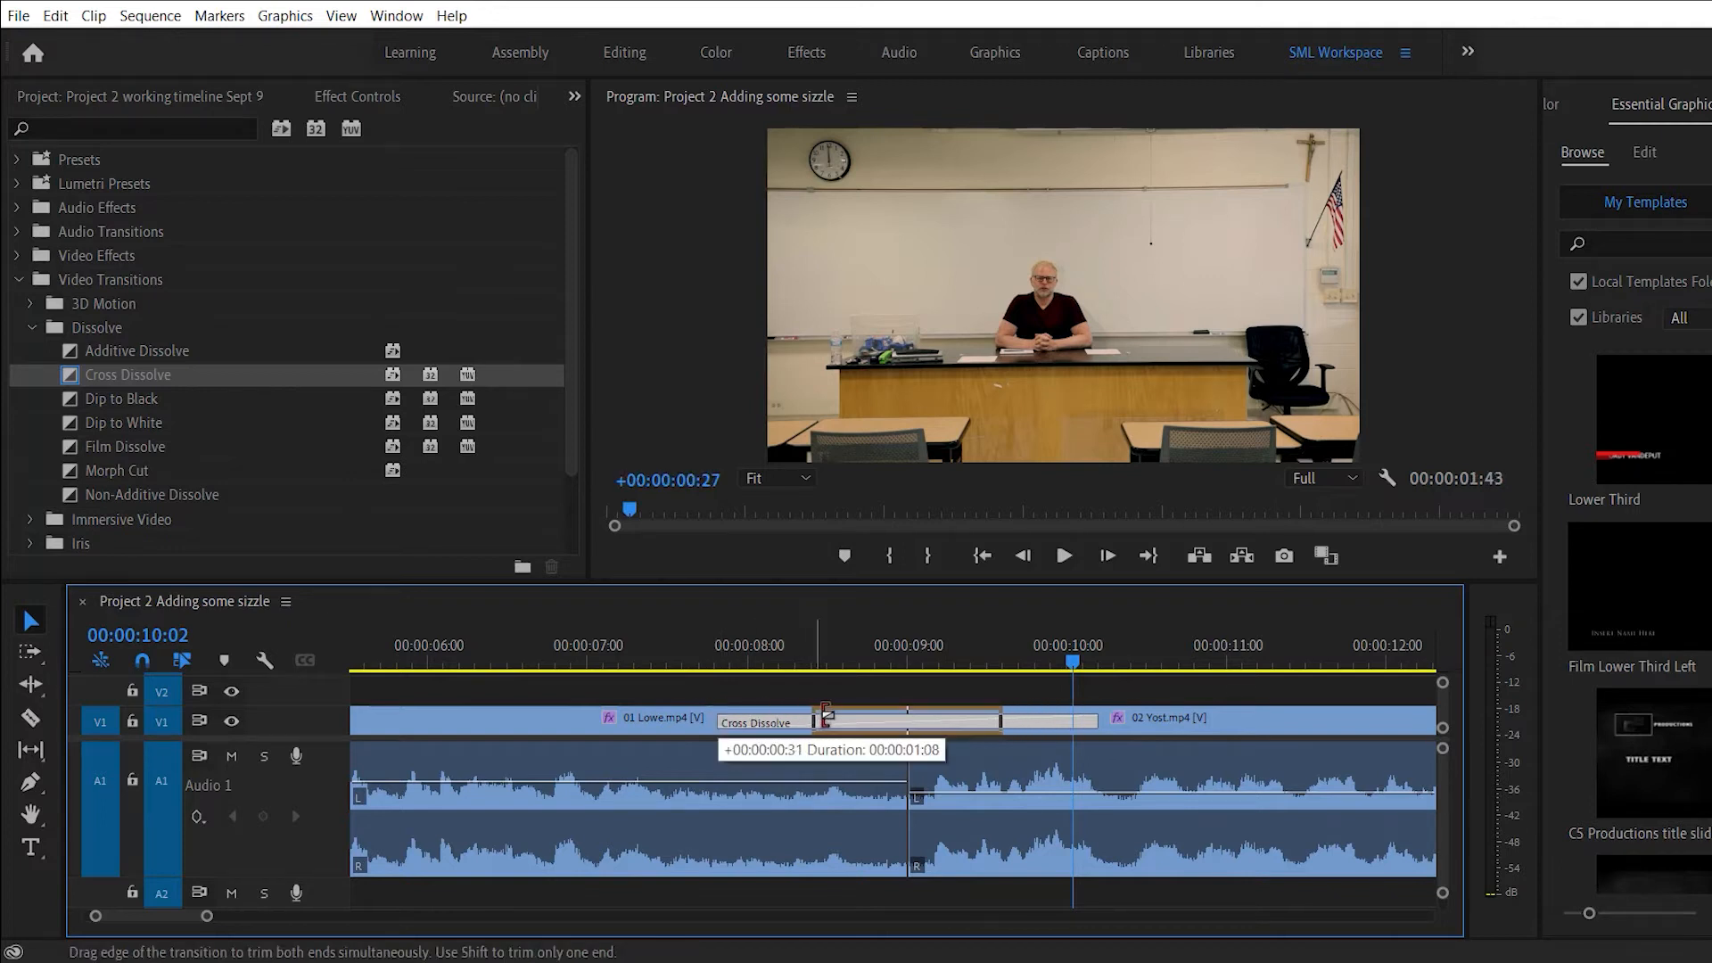
pyautogui.click(784, 664)
pyautogui.press('space')
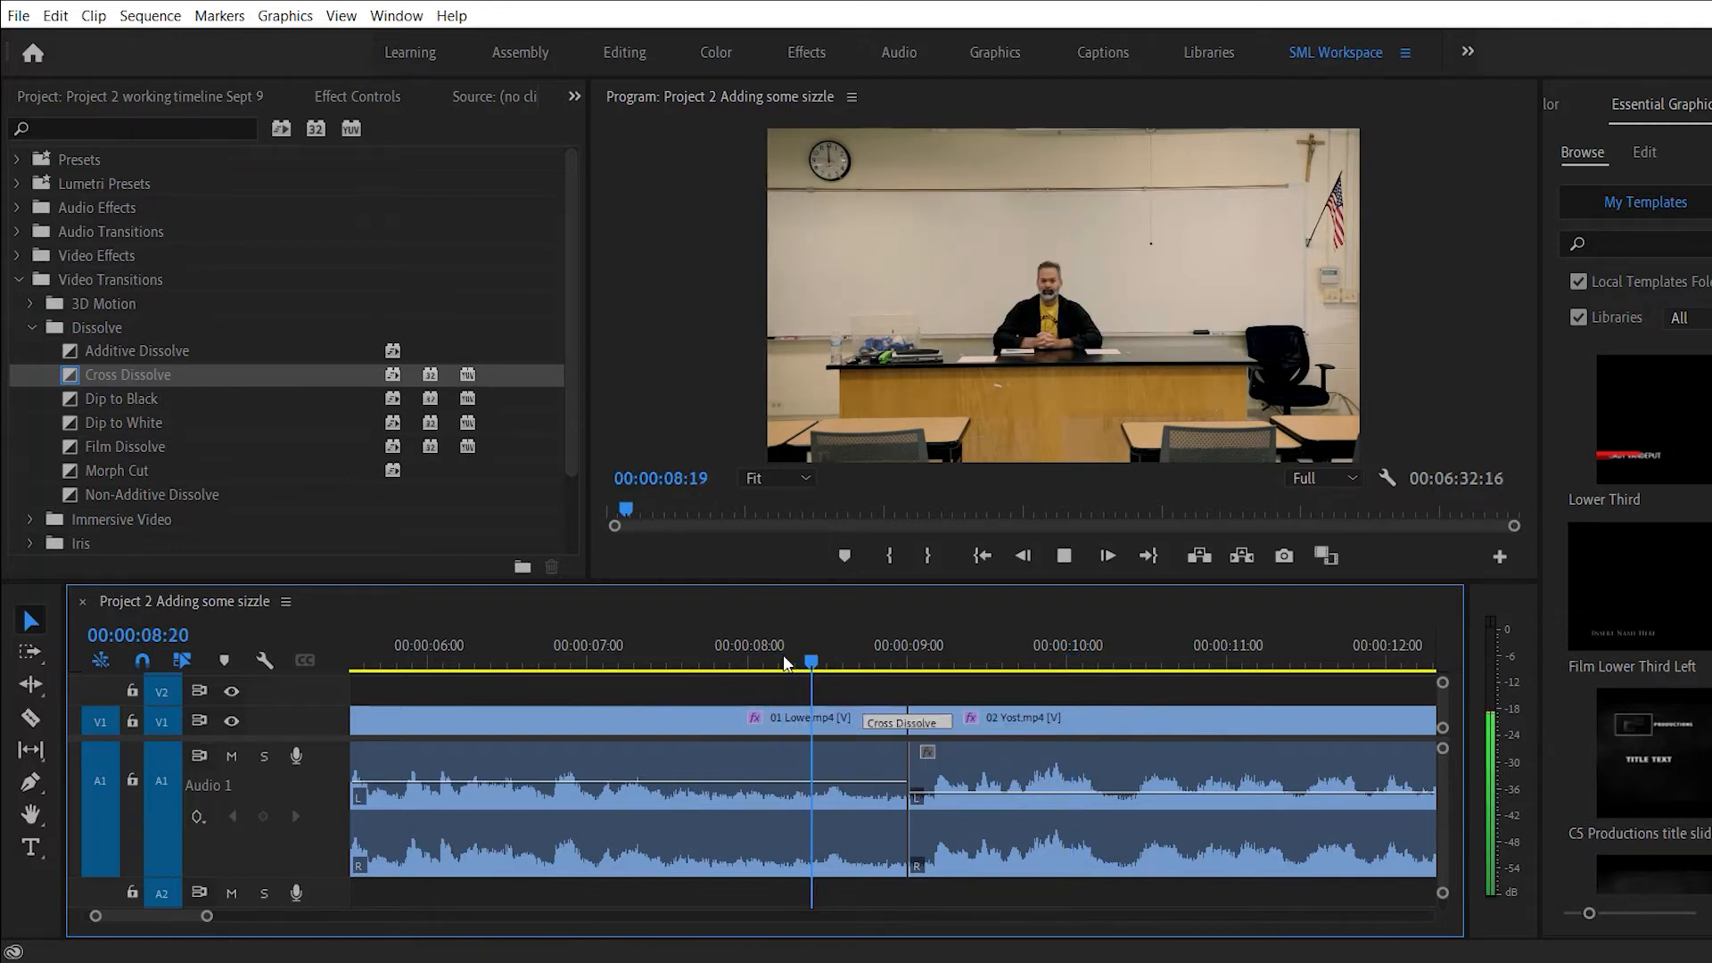
pyautogui.press('space')
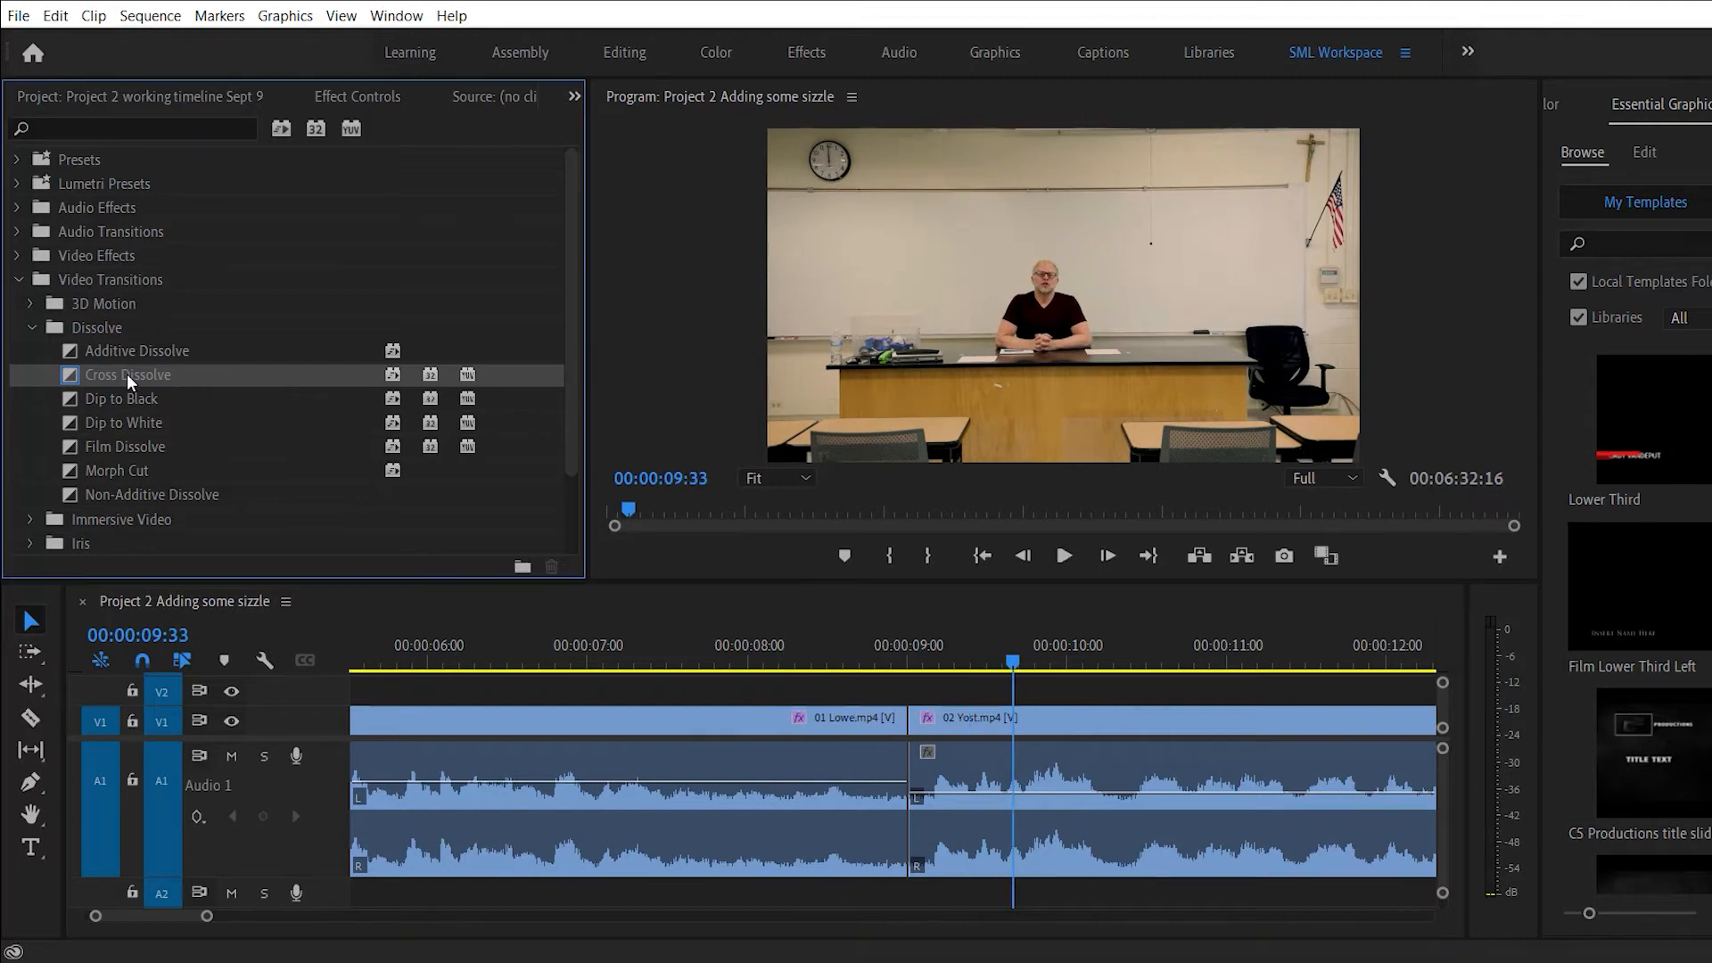
# Reapply Cross Dissolve at the 00:00:09:00 cut so it ends exactly at the cut, and scrub through it.
pyautogui.moveTo(125, 377); pyautogui.dragTo(909, 737)
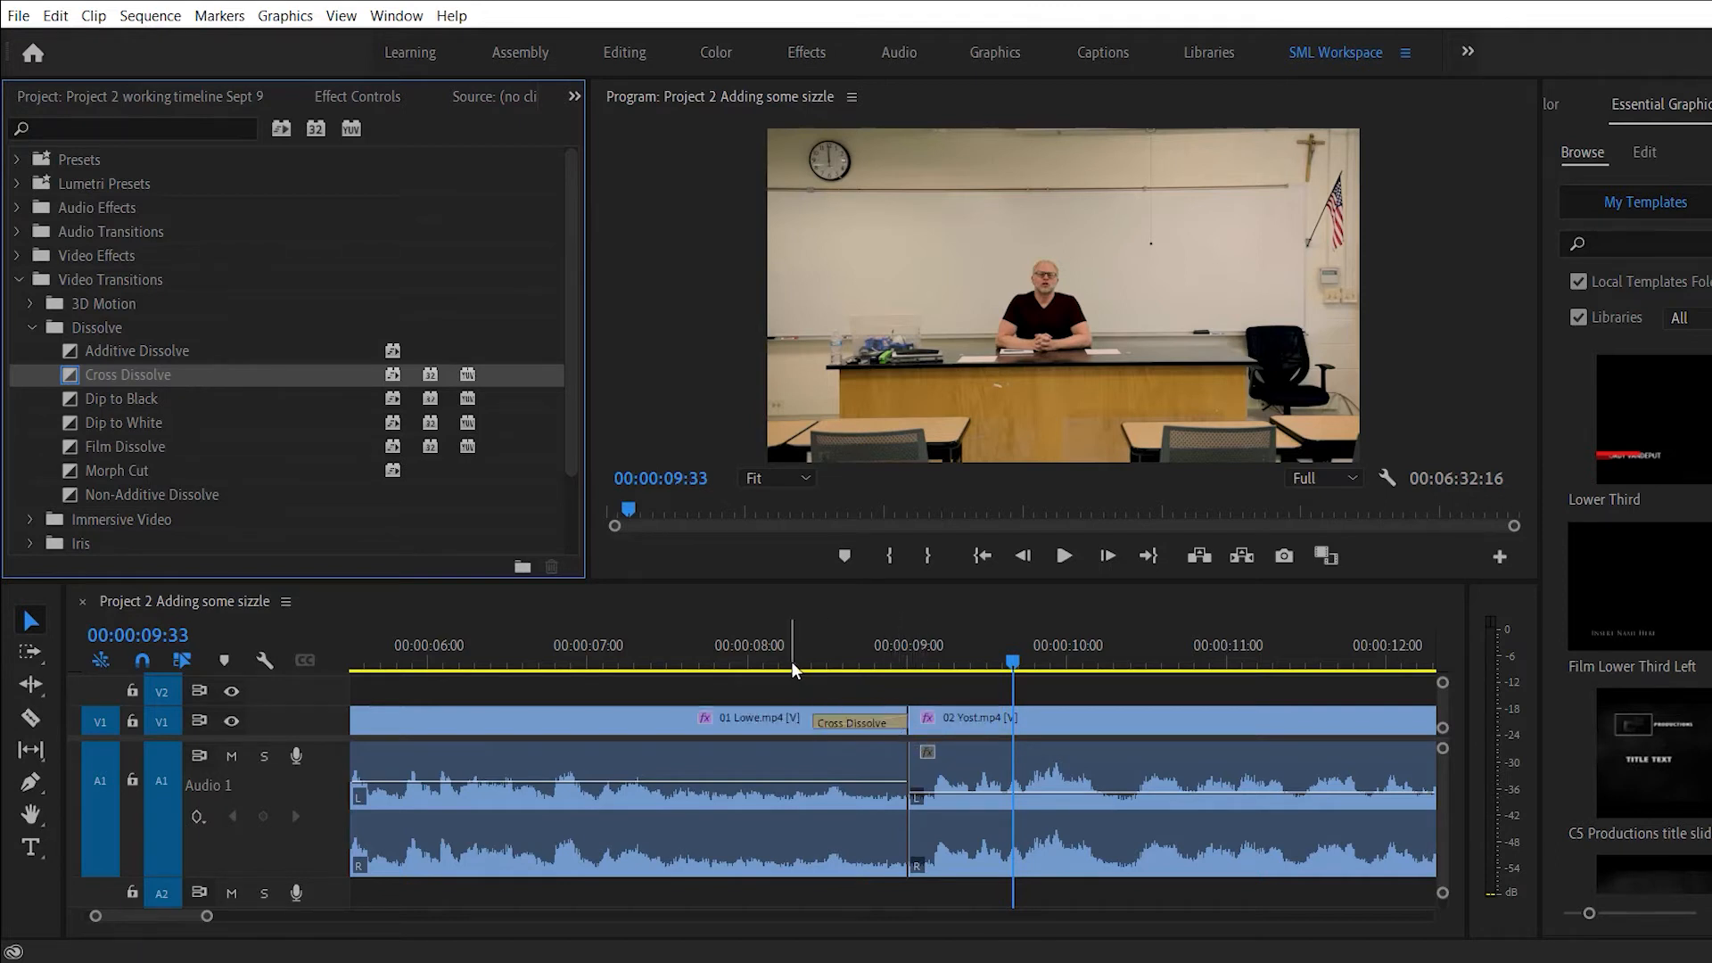
pyautogui.click(790, 667)
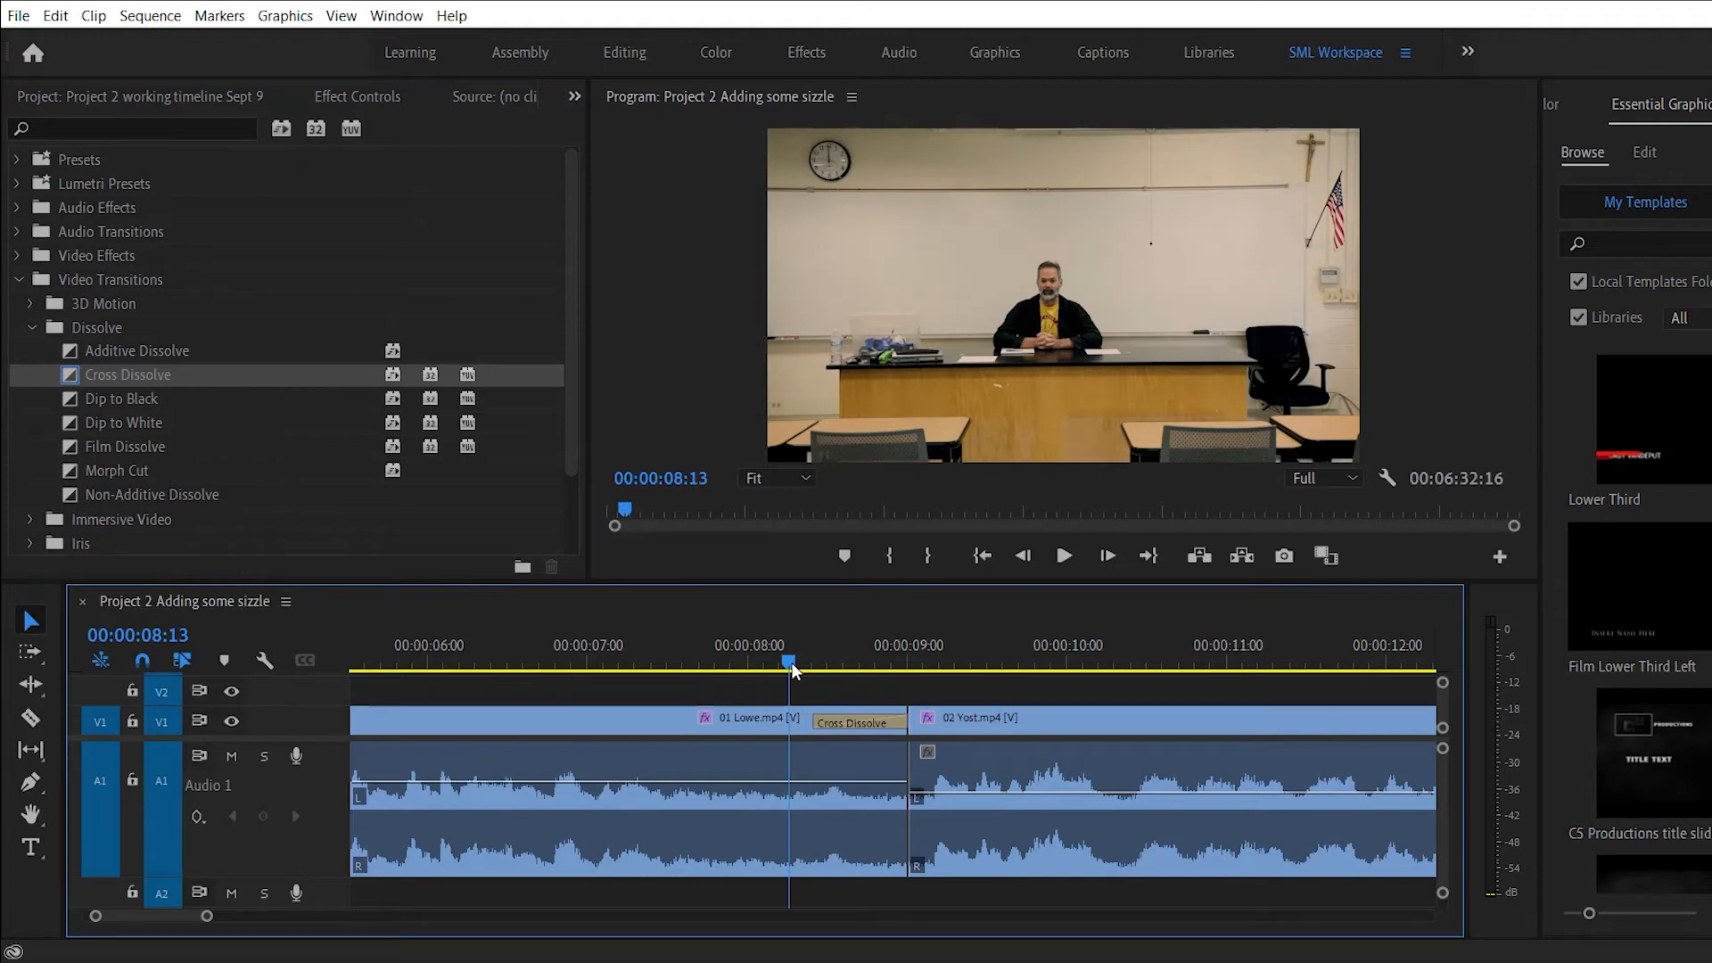
pyautogui.moveTo(792, 661); pyautogui.dragTo(918, 664)
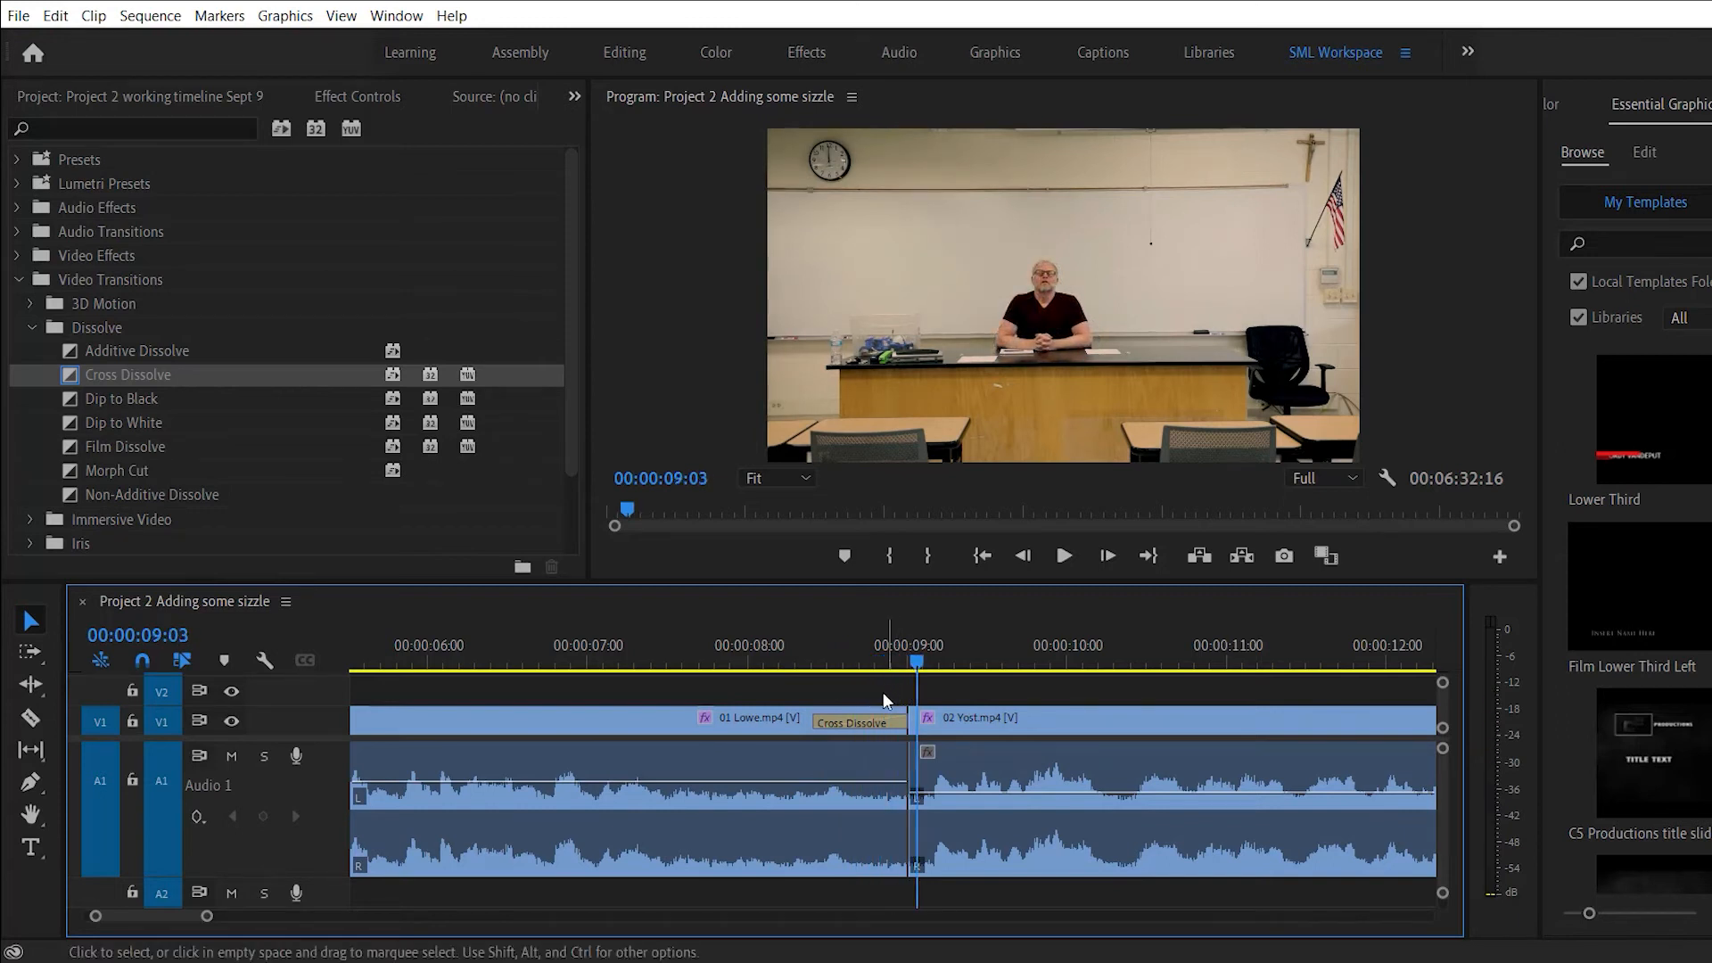
# Try to place the Cross Dissolve so it starts at the cut, scrub to its end, and undo the change.
pyautogui.moveTo(864, 717); pyautogui.dragTo(1003, 665)
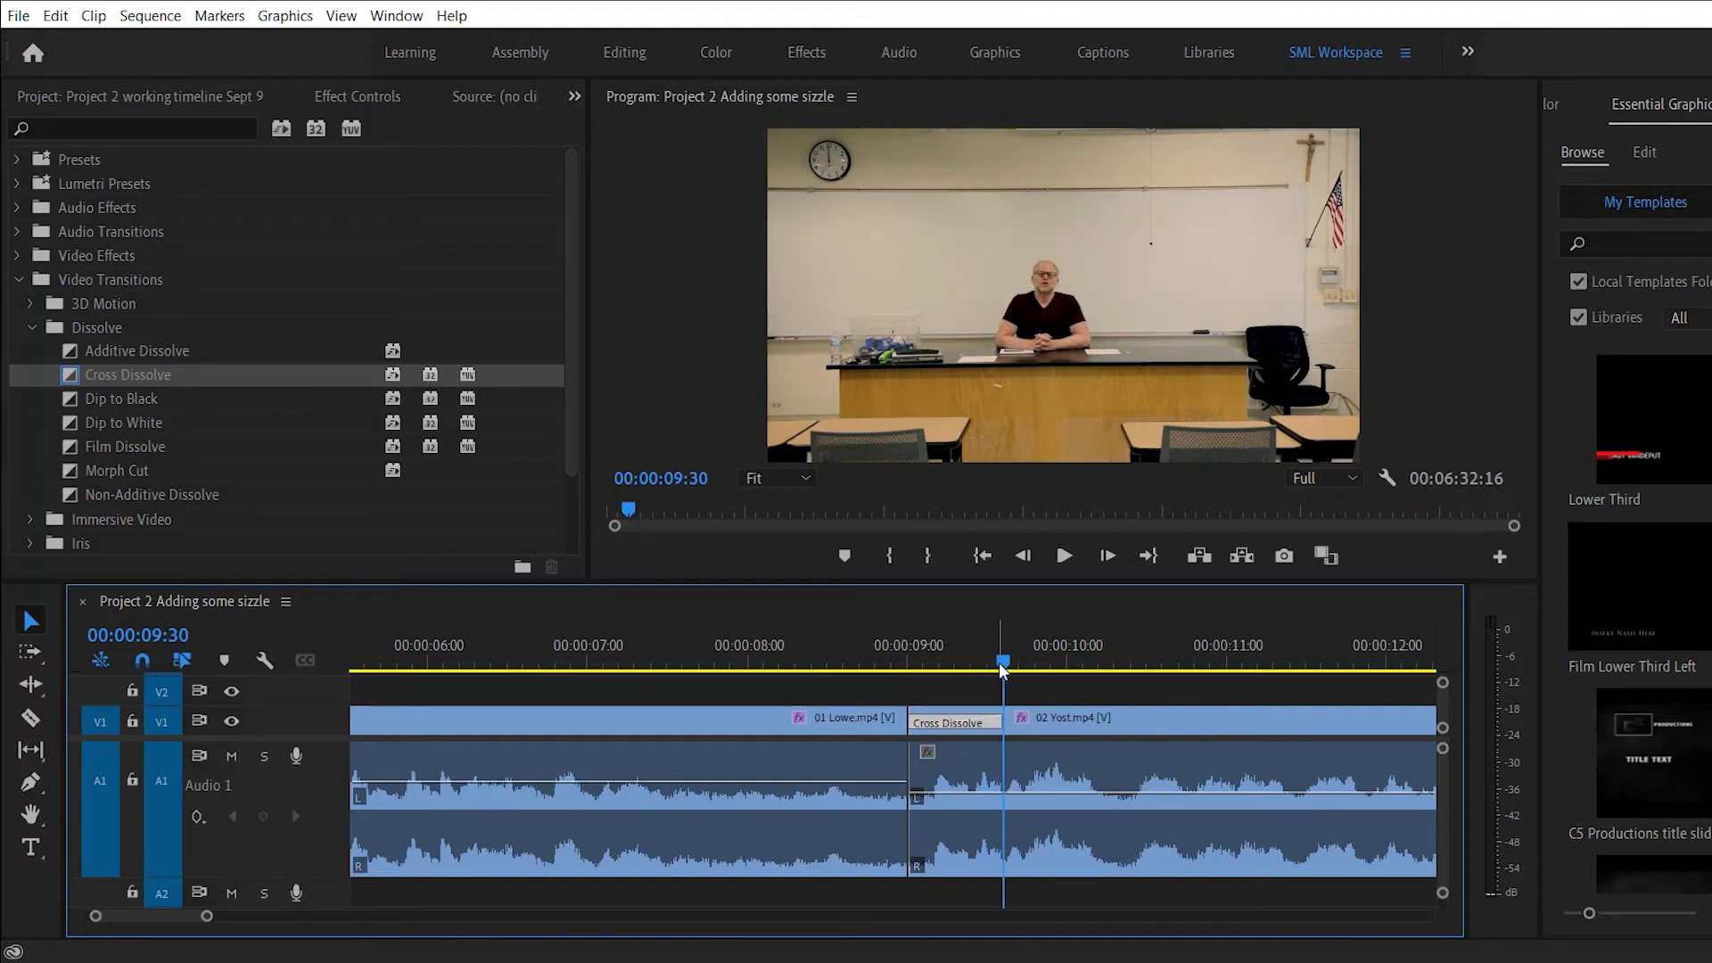
pyautogui.hotkey('ctrl', 'z')
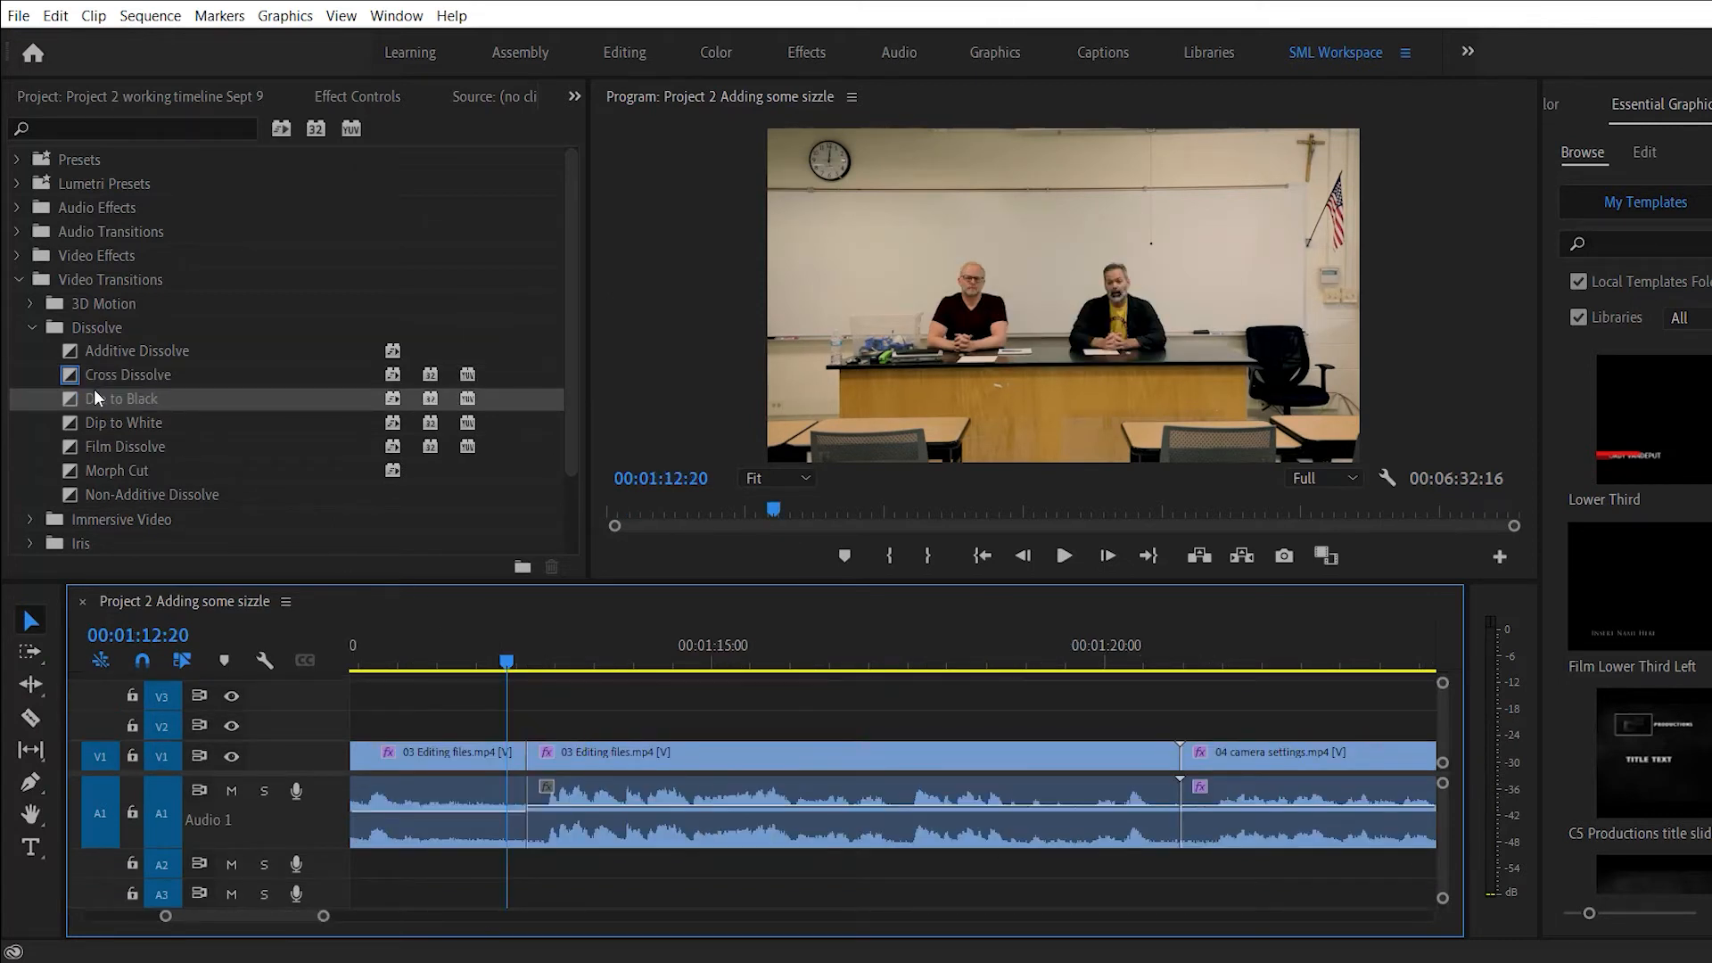
# Apply Dip to Black, centred on the cut between the two 03 Editing files.mp4 clips, and play across it.
pyautogui.moveTo(96, 398); pyautogui.dragTo(533, 767)
pyautogui.click(448, 664)
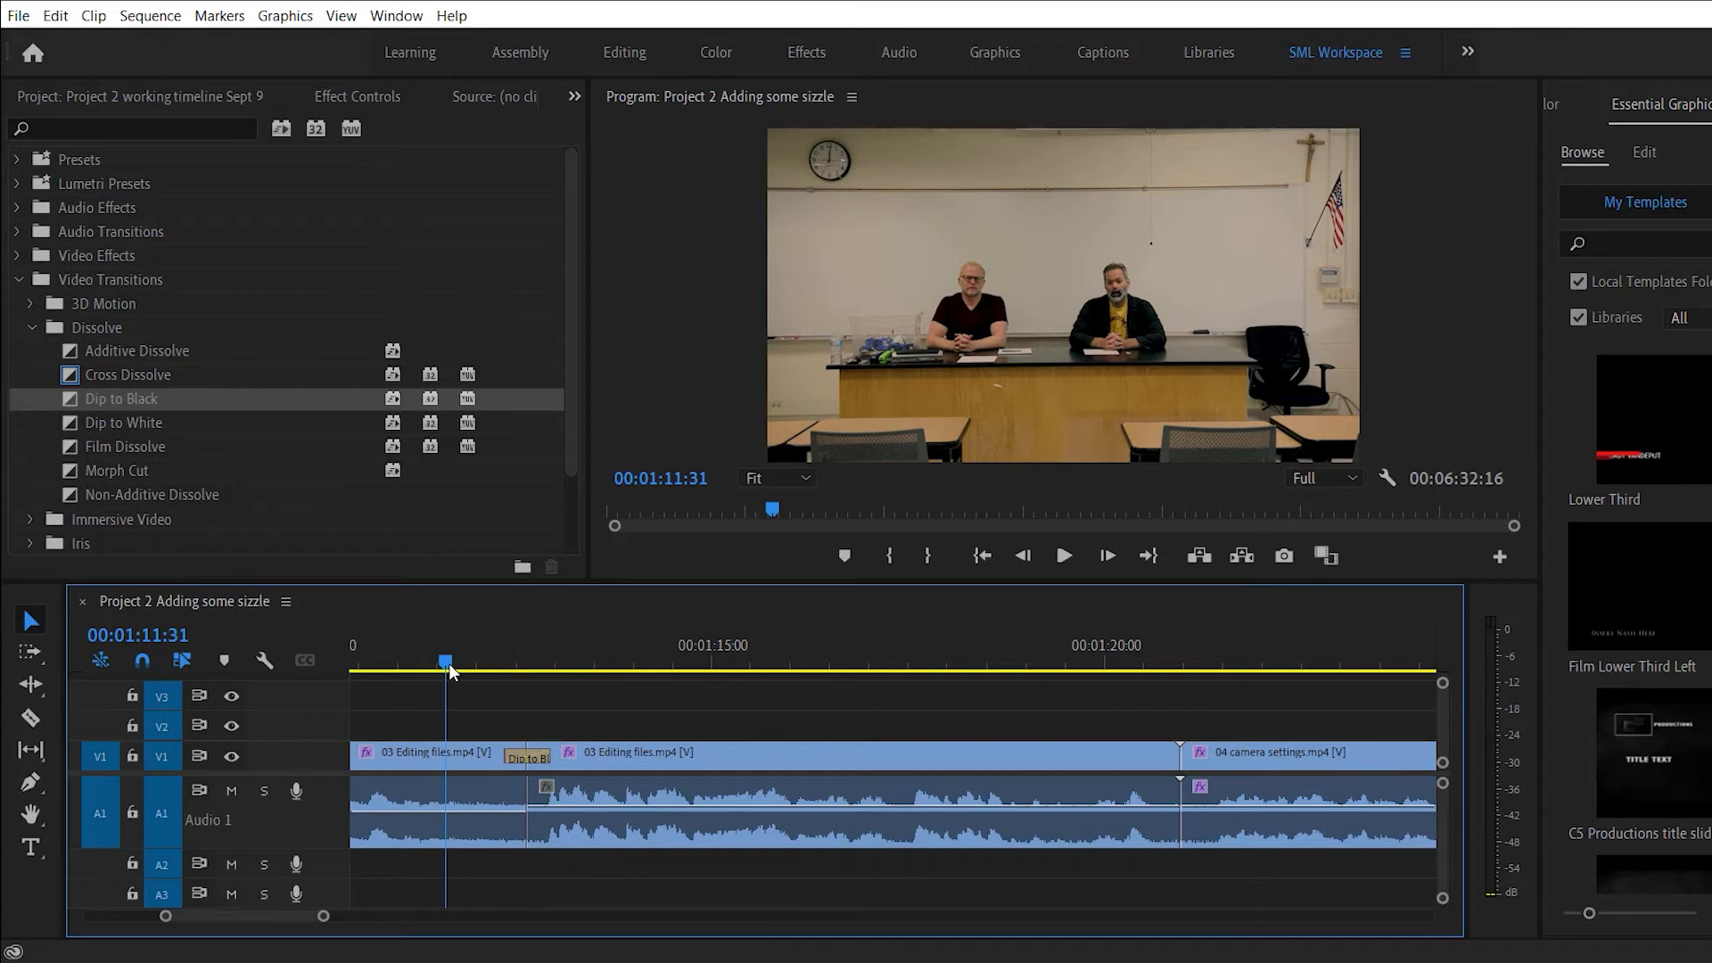
pyautogui.press('space')
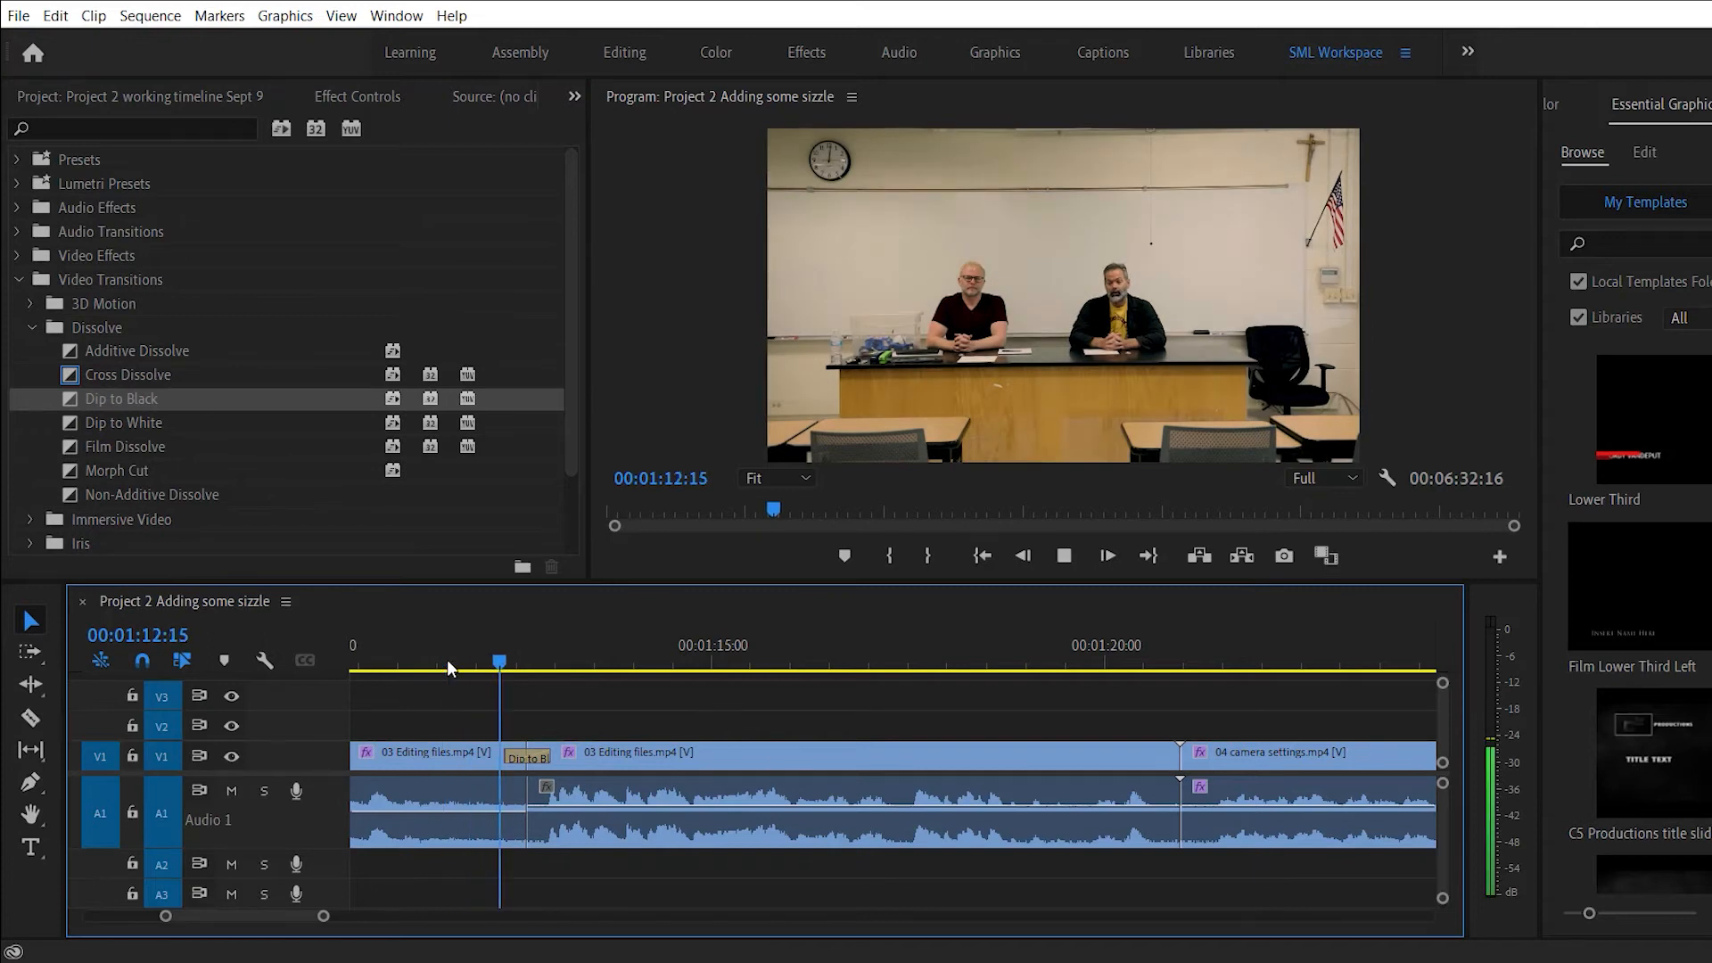
pyautogui.press('space')
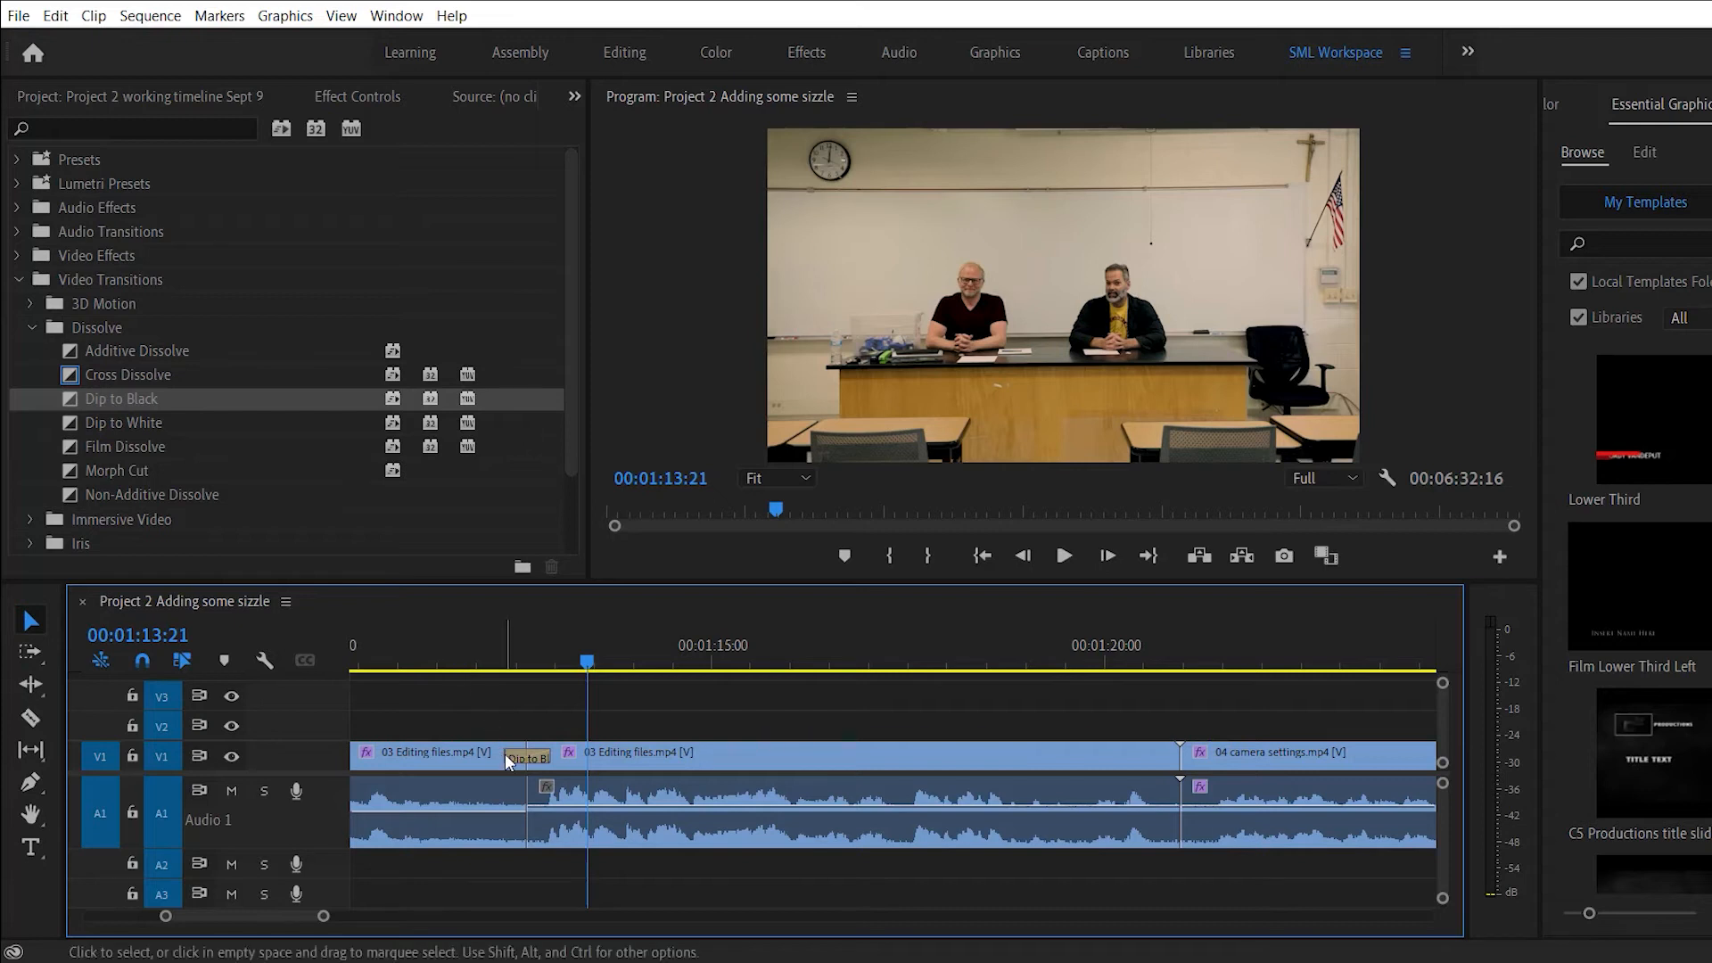
# Lengthen the Dip to Black transition to about two seconds around the cut and play it from before its start.
pyautogui.moveTo(504, 754); pyautogui.dragTo(445, 754)
pyautogui.click(410, 660)
pyautogui.press('space')
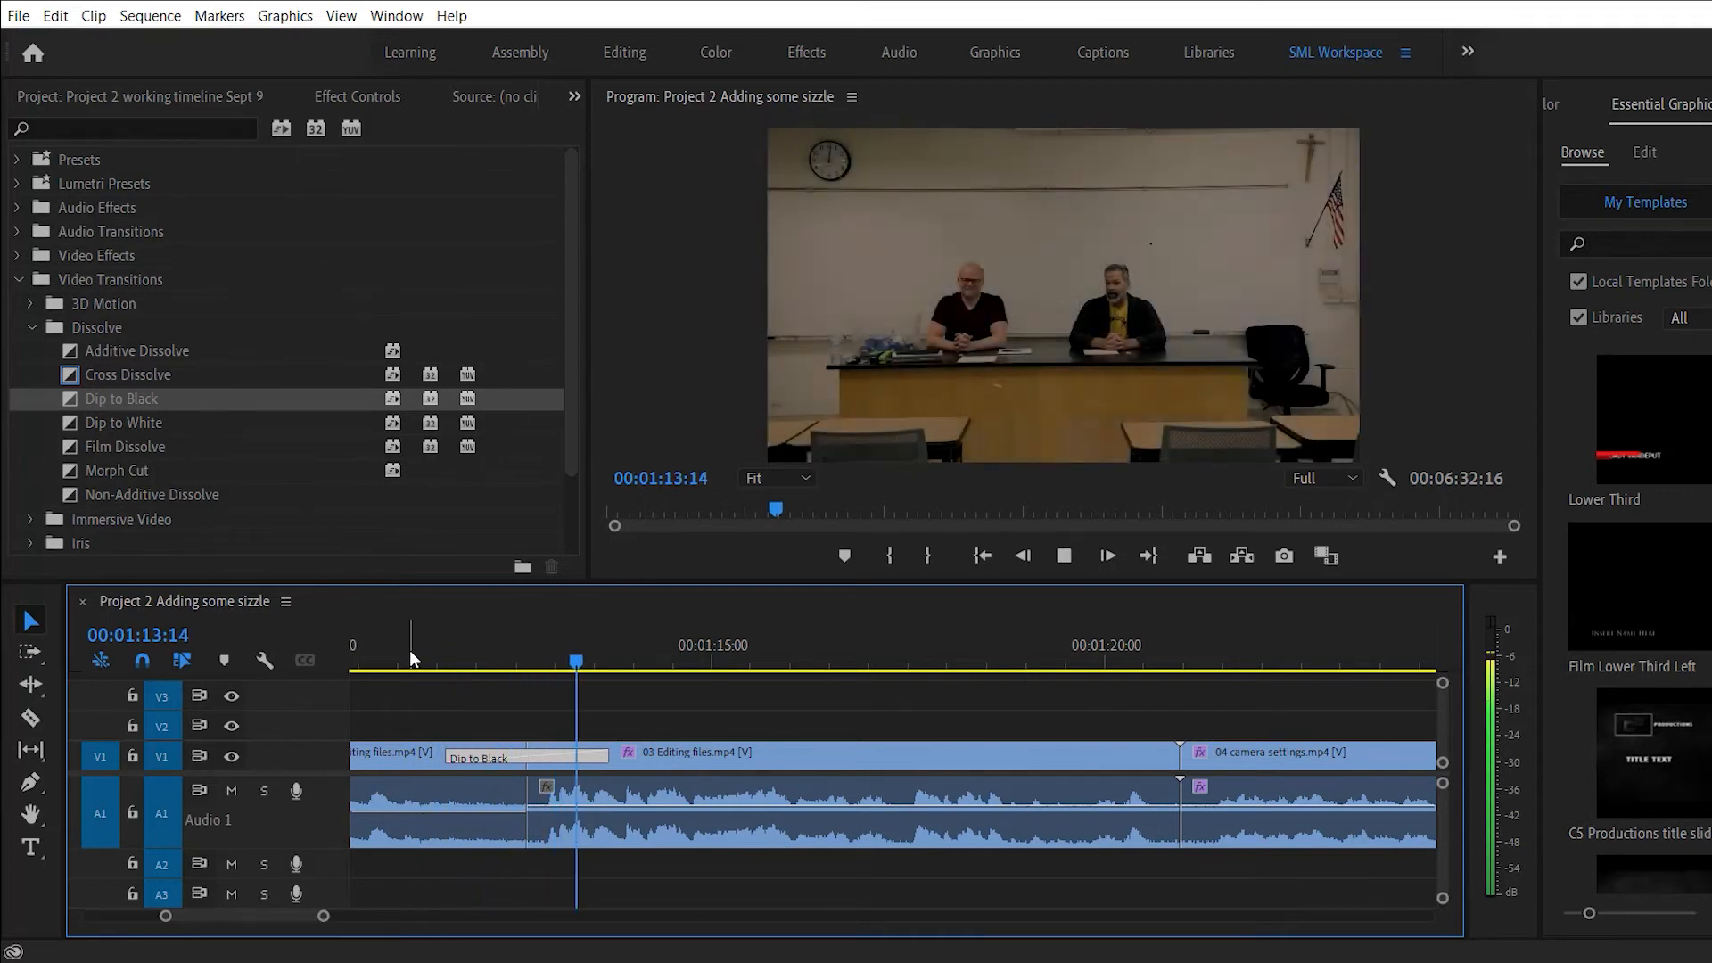
pyautogui.press('space')
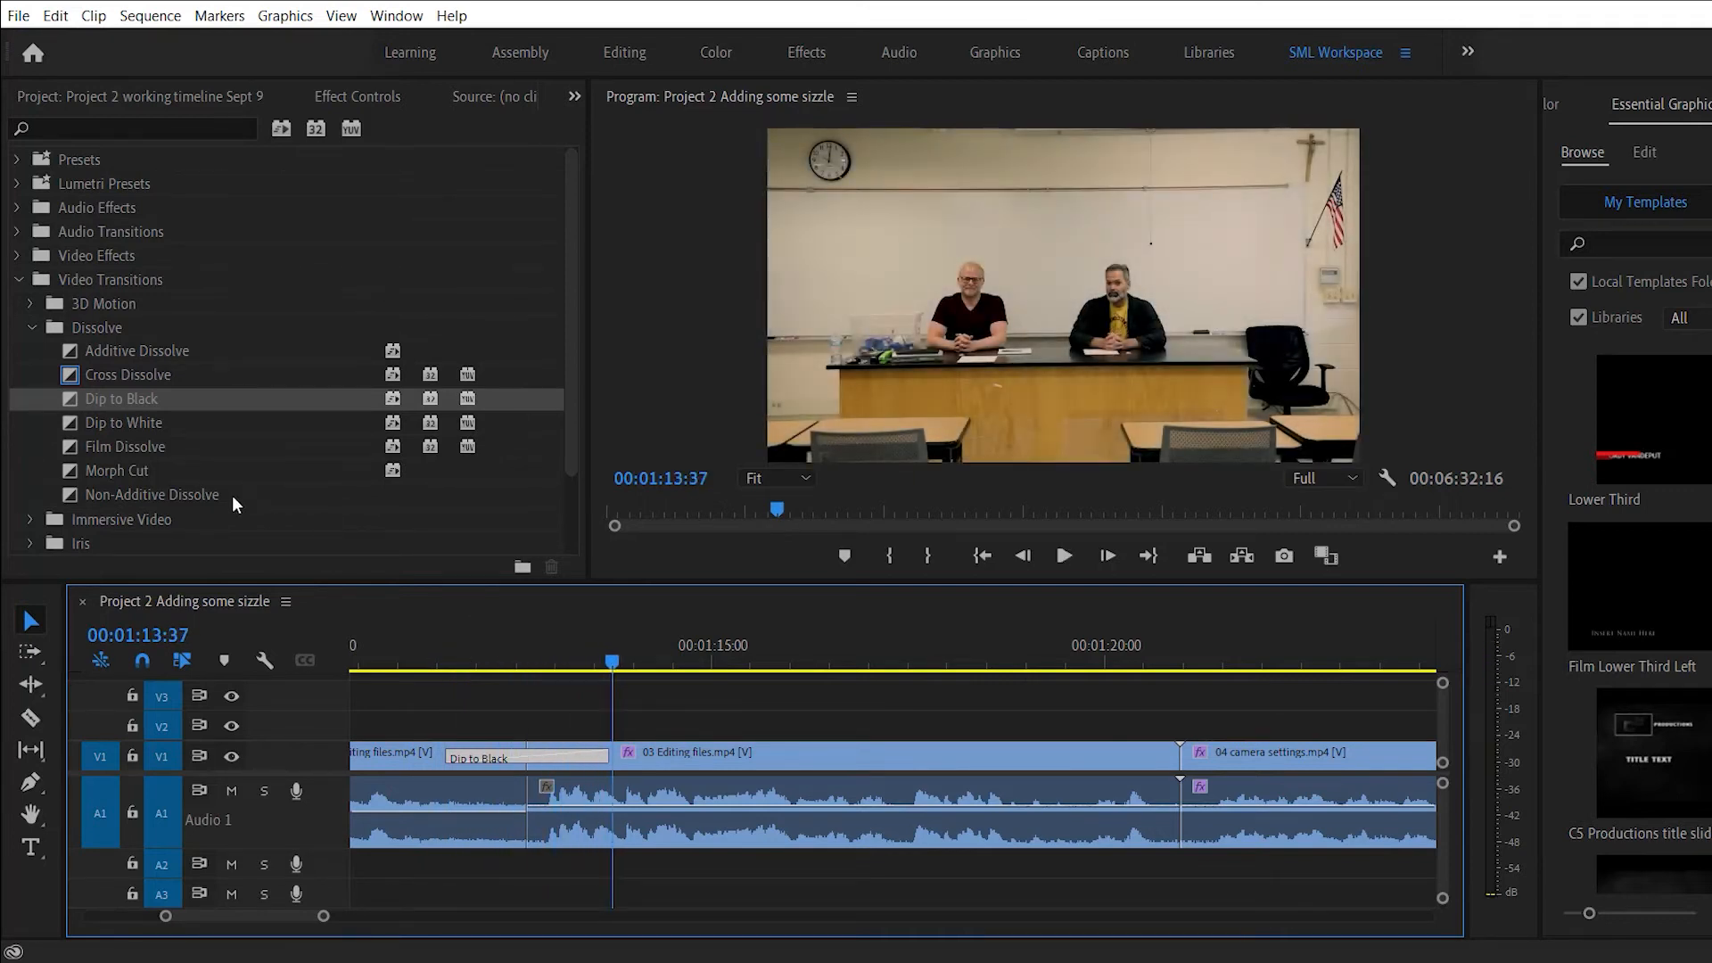
# Apply Dip to White at the cut between 03 Editing files.mp4 and 04 camera settings.mp4, accepting repeated frames, and play across it.
pyautogui.moveTo(100, 425); pyautogui.dragTo(1183, 773)
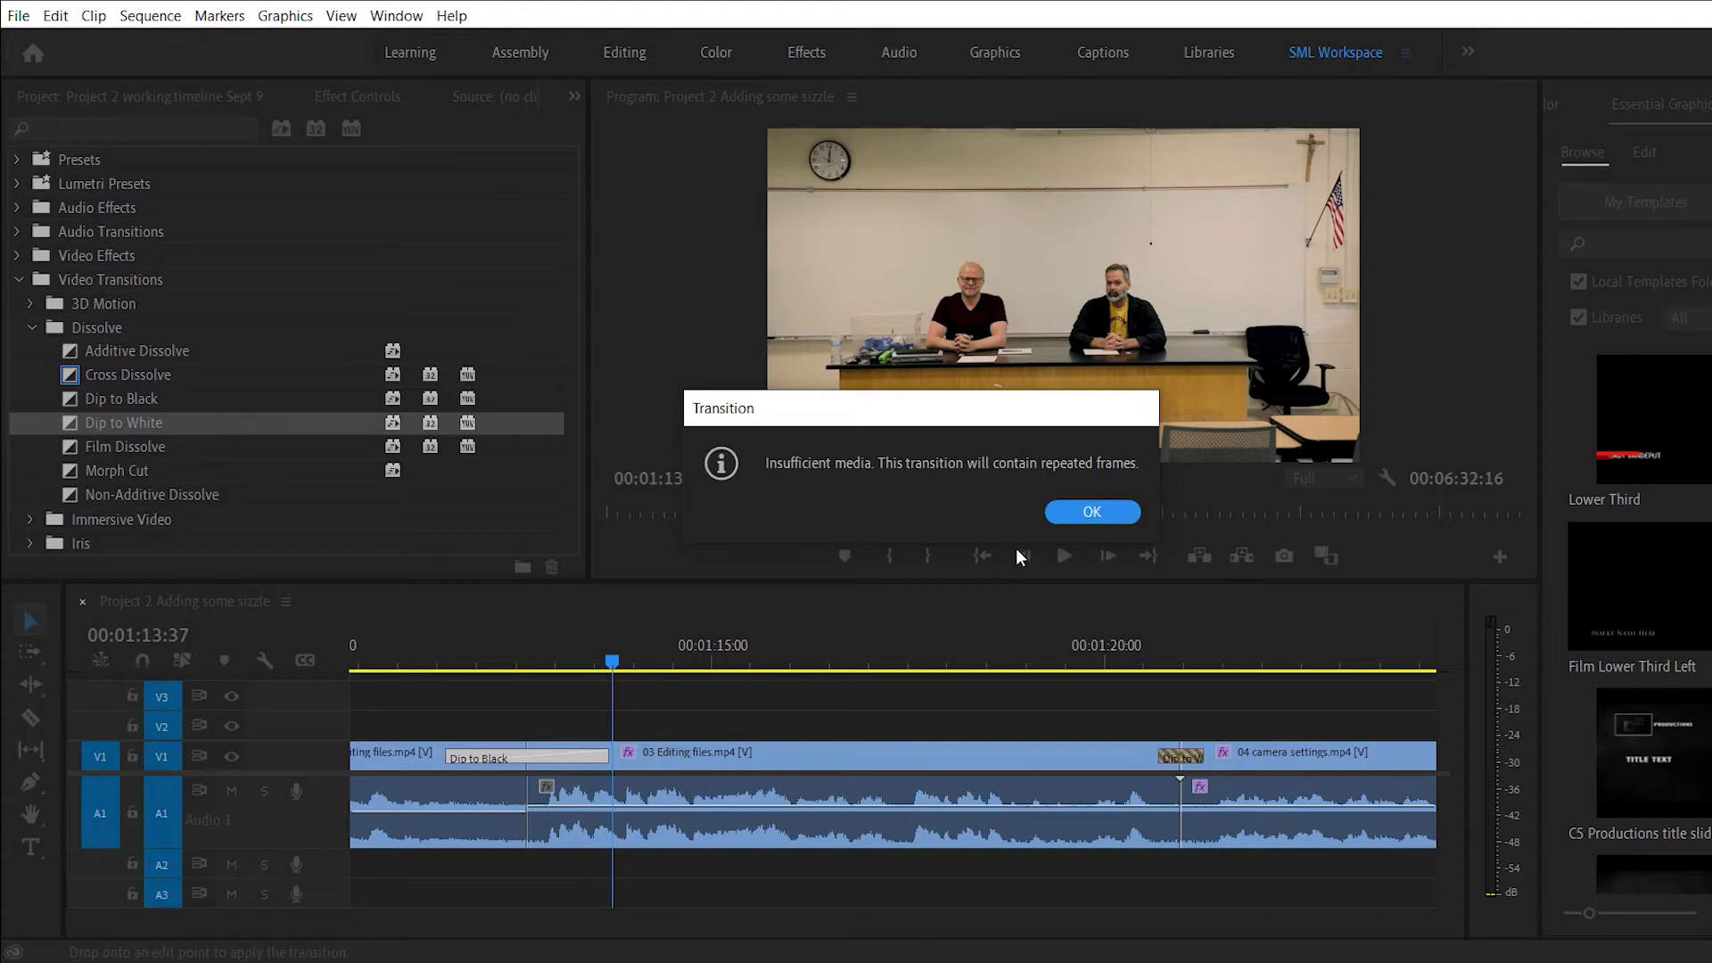
pyautogui.click(1070, 514)
pyautogui.click(1111, 662)
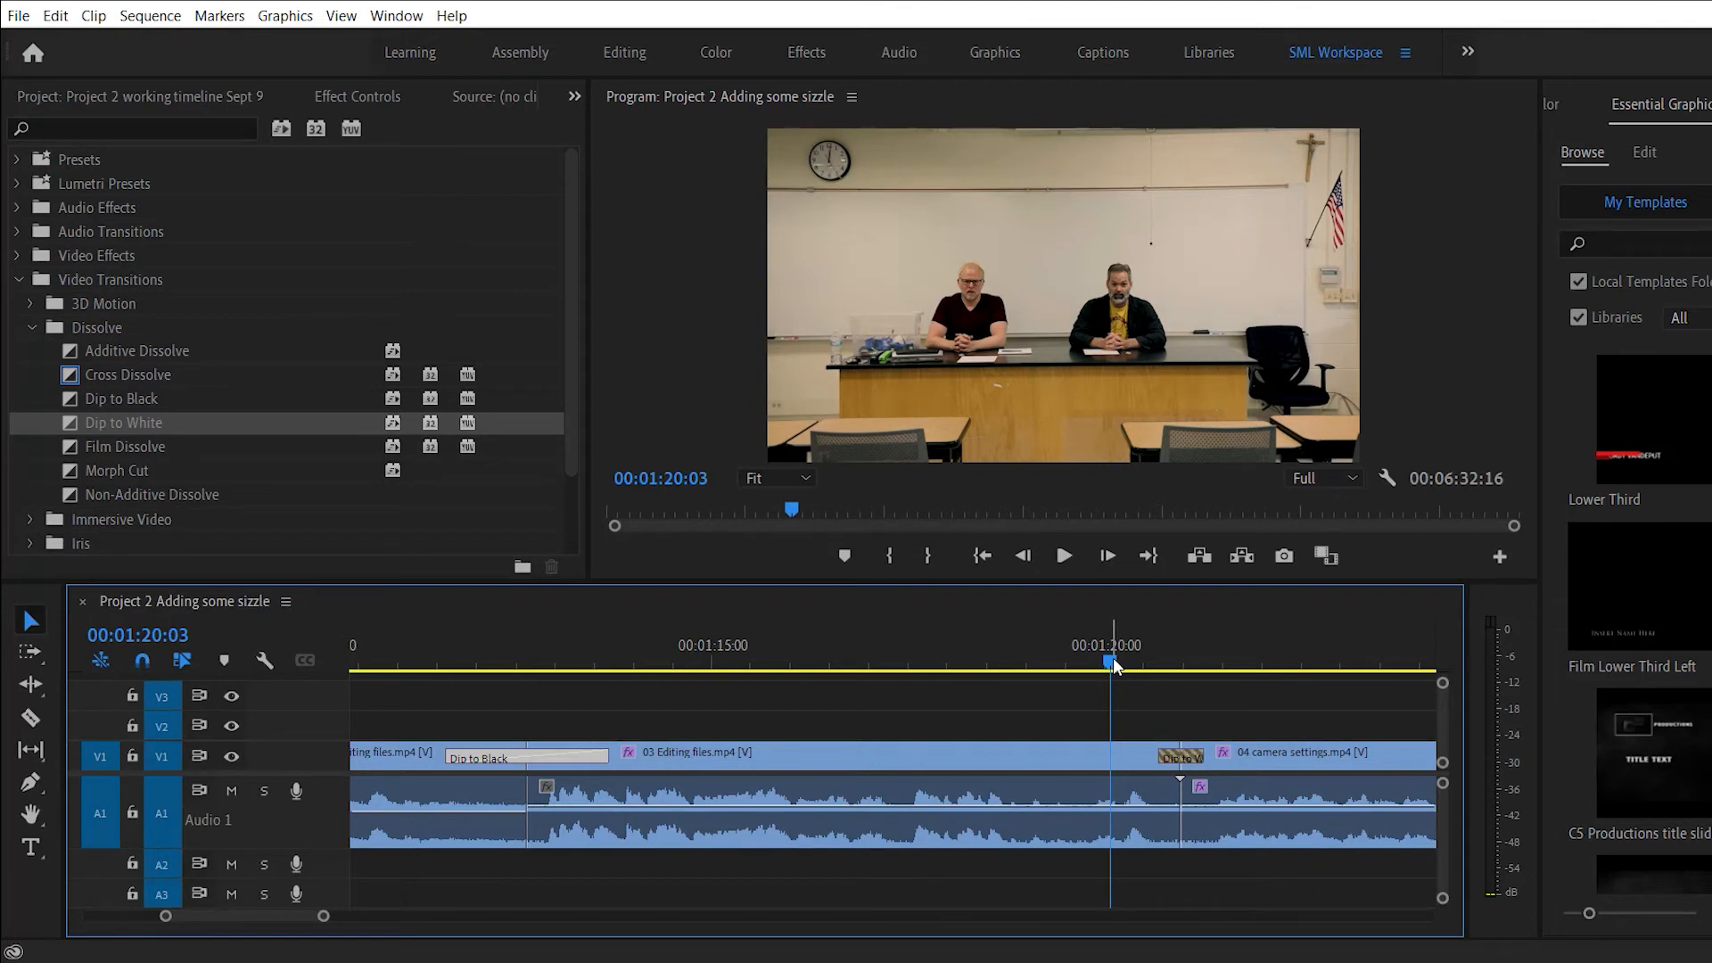
pyautogui.press('space')
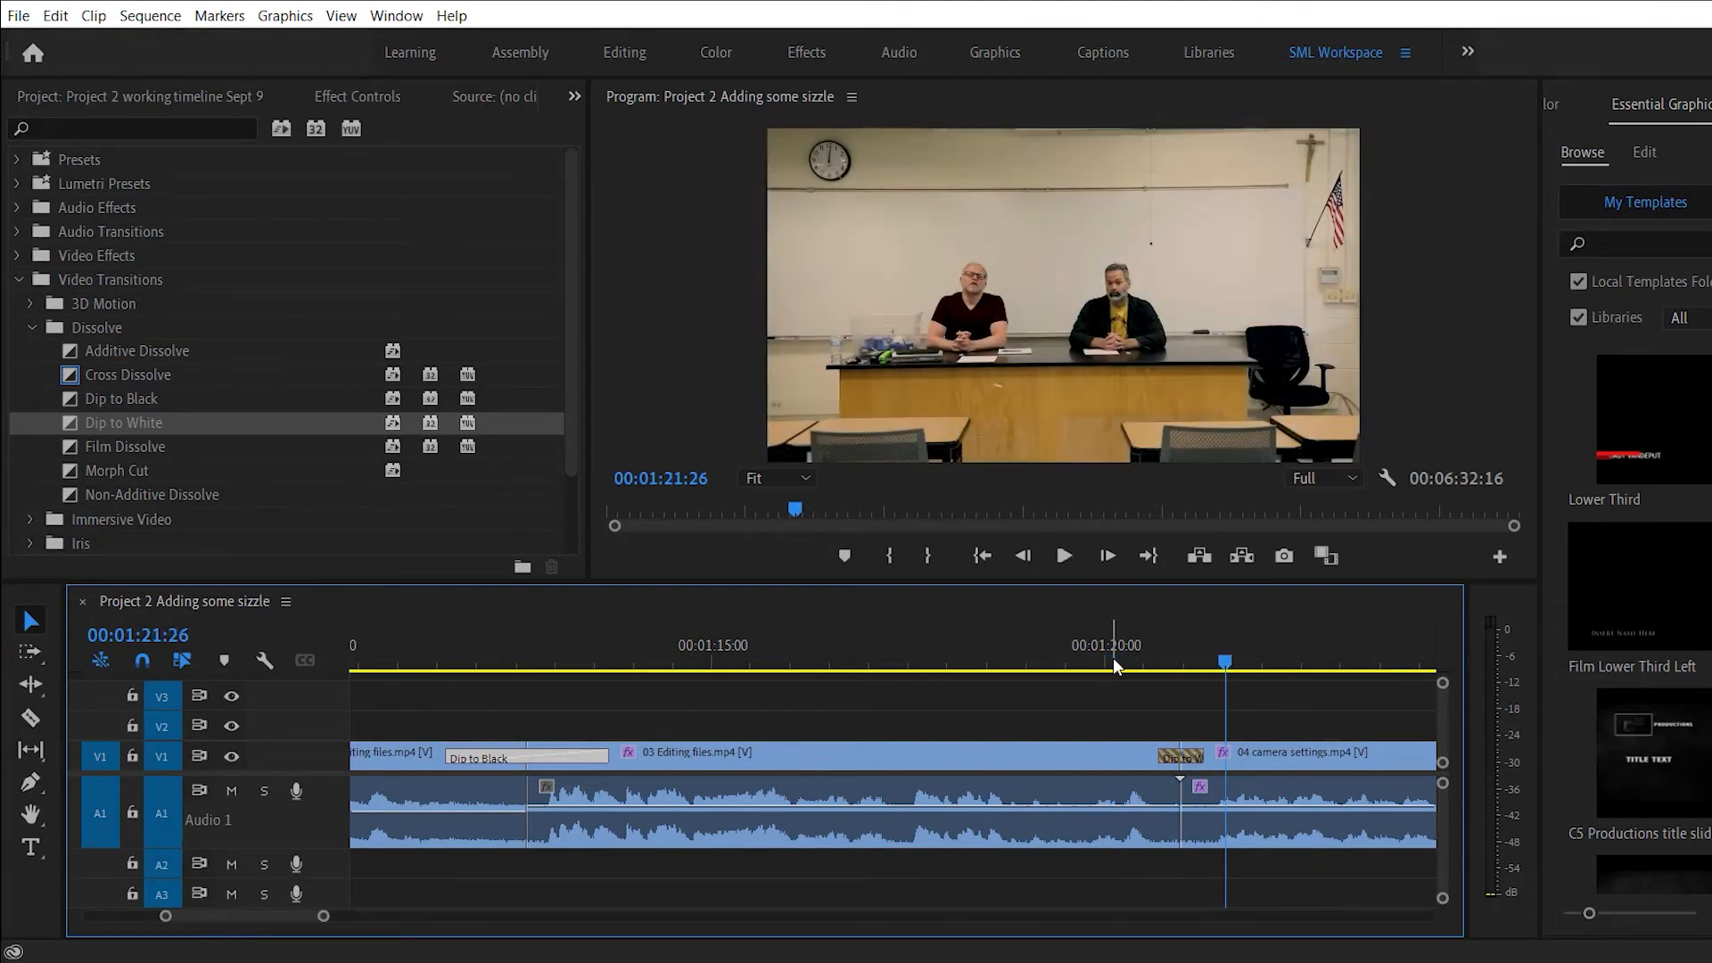
# Lengthen the Dip to White transition around its cut, play it from before its start, and trim its start slightly inward.
pyautogui.moveTo(1159, 757); pyautogui.dragTo(1248, 756)
pyautogui.click(1056, 663)
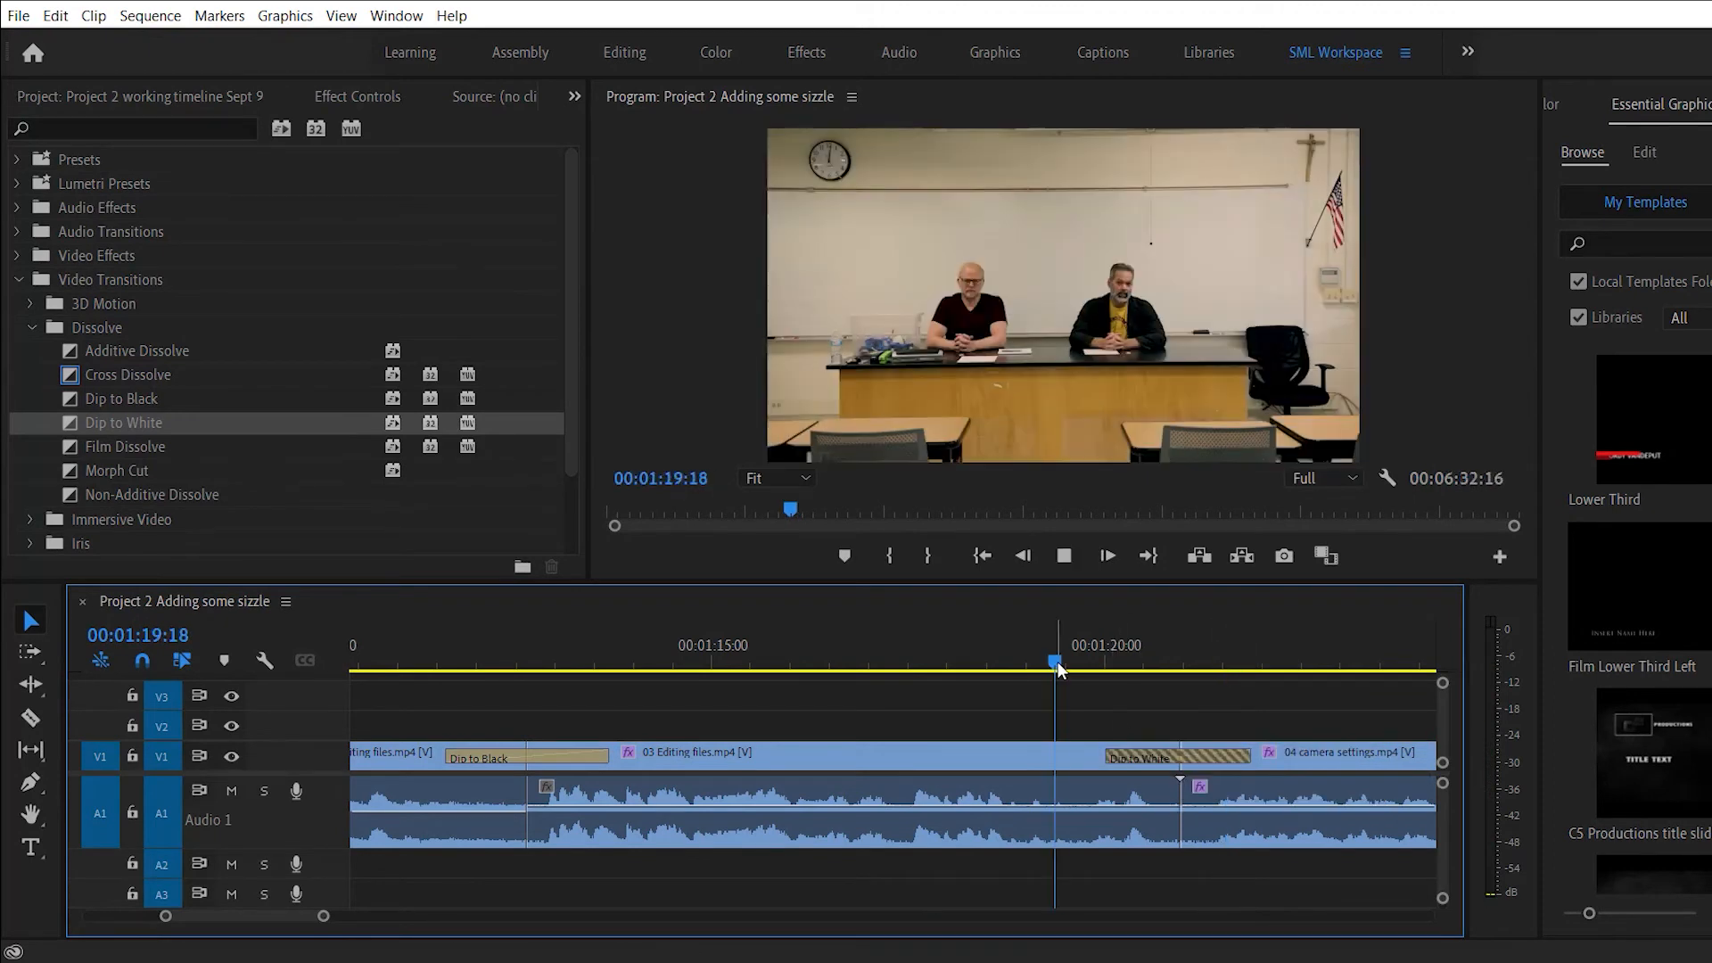
pyautogui.press('space')
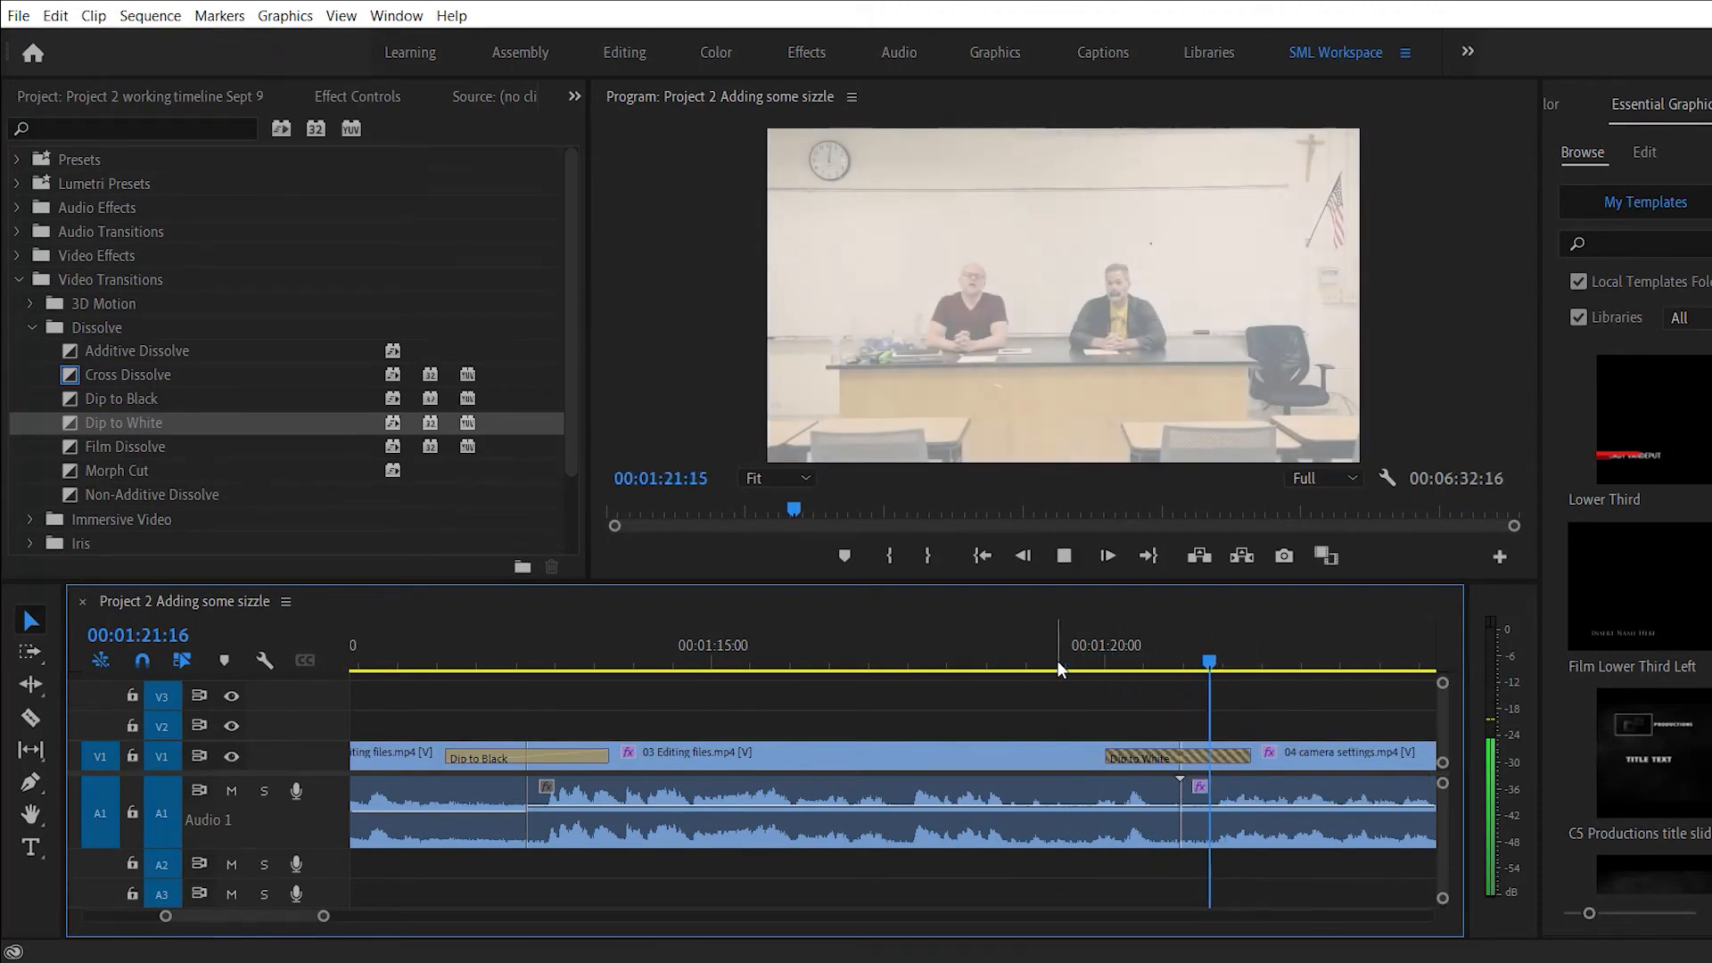
pyautogui.press('space')
pyautogui.moveTo(1115, 748); pyautogui.dragTo(1129, 750)
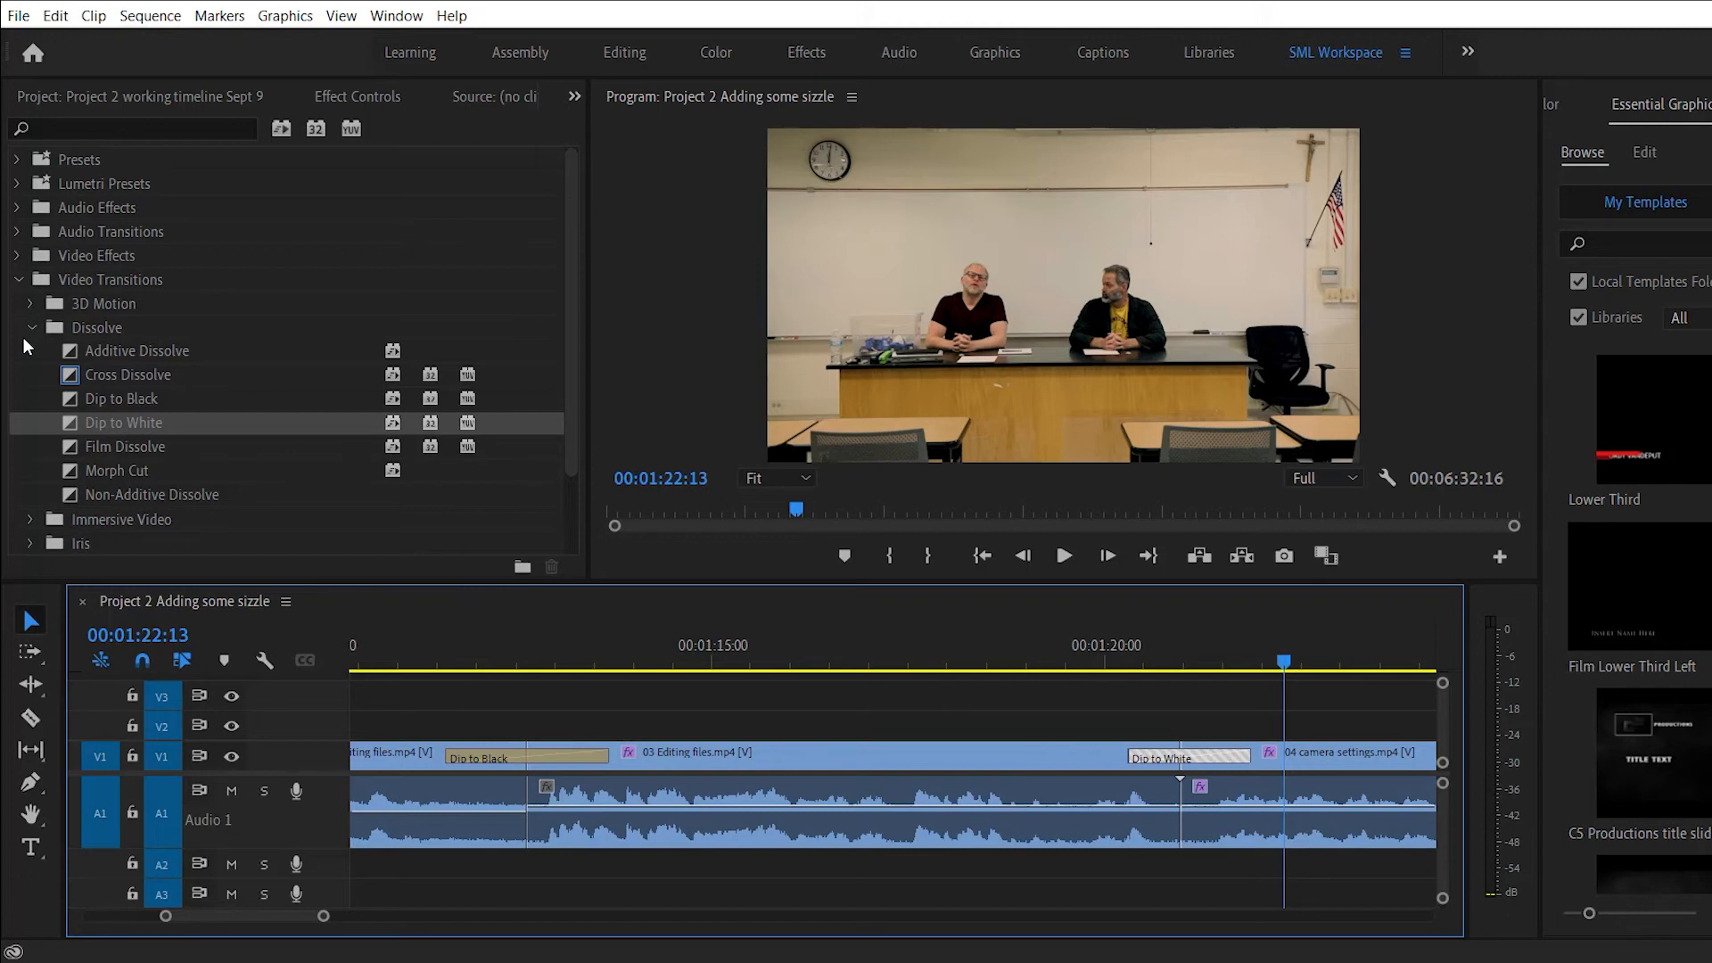
# Examine the available video transitions, including the contents of the 3D Motion, Page Peel and Slide folders.
pyautogui.click(33, 303)
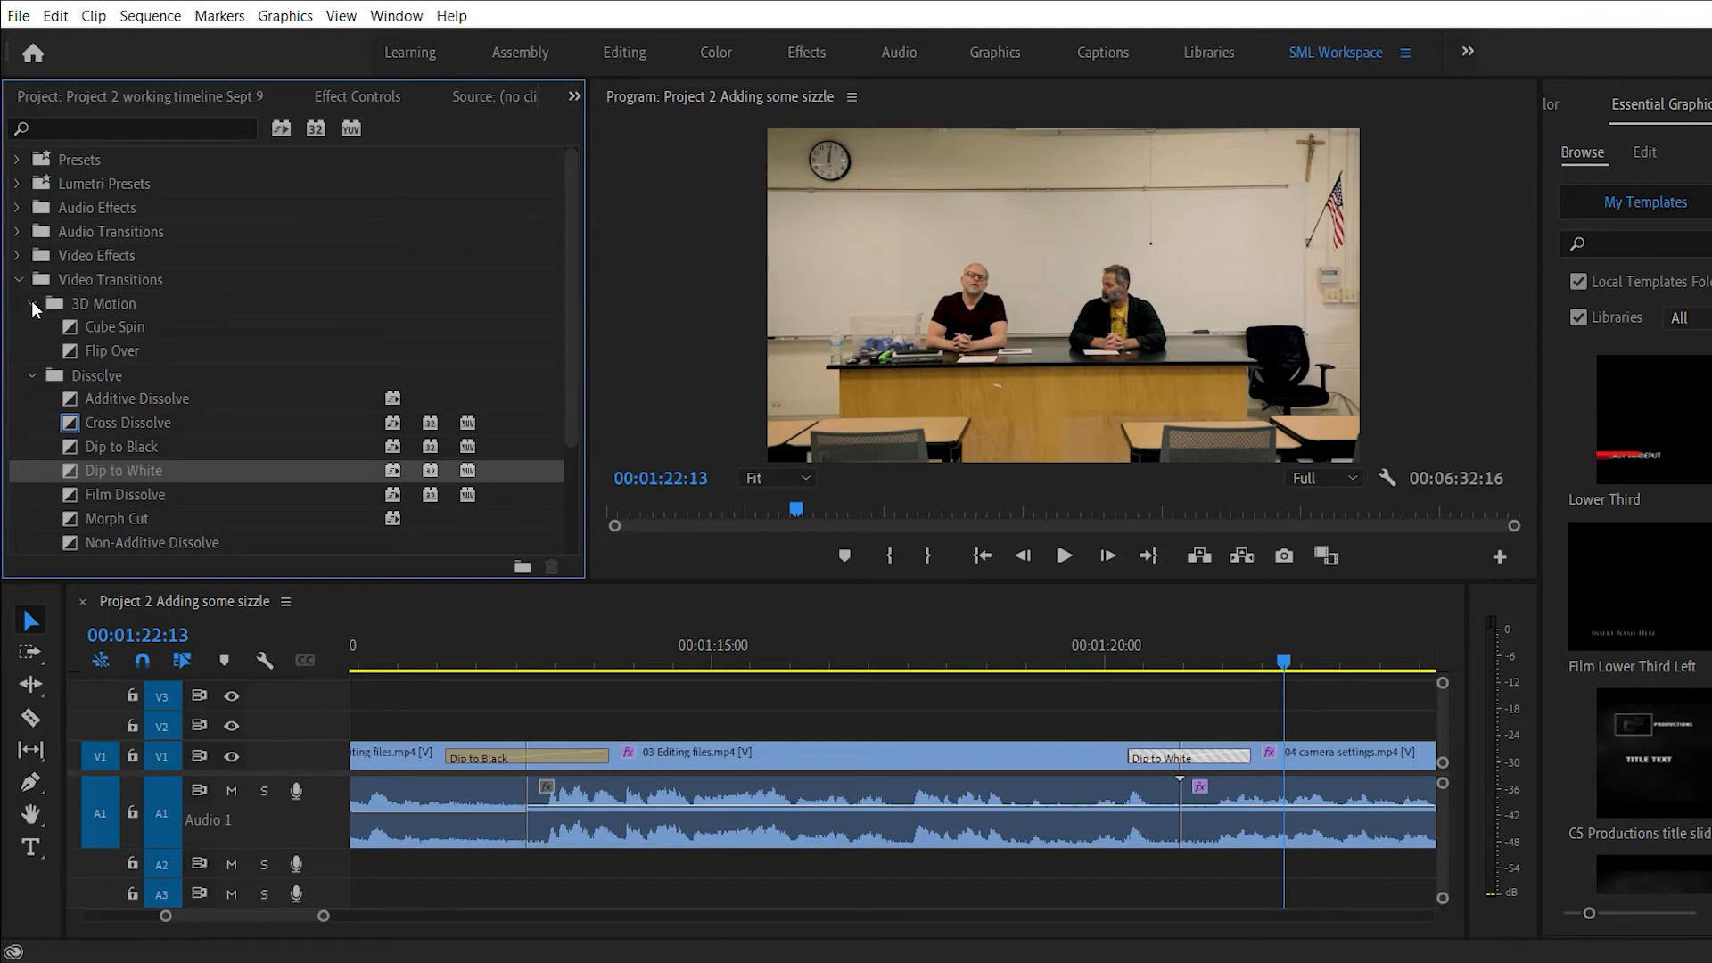
pyautogui.click(32, 304)
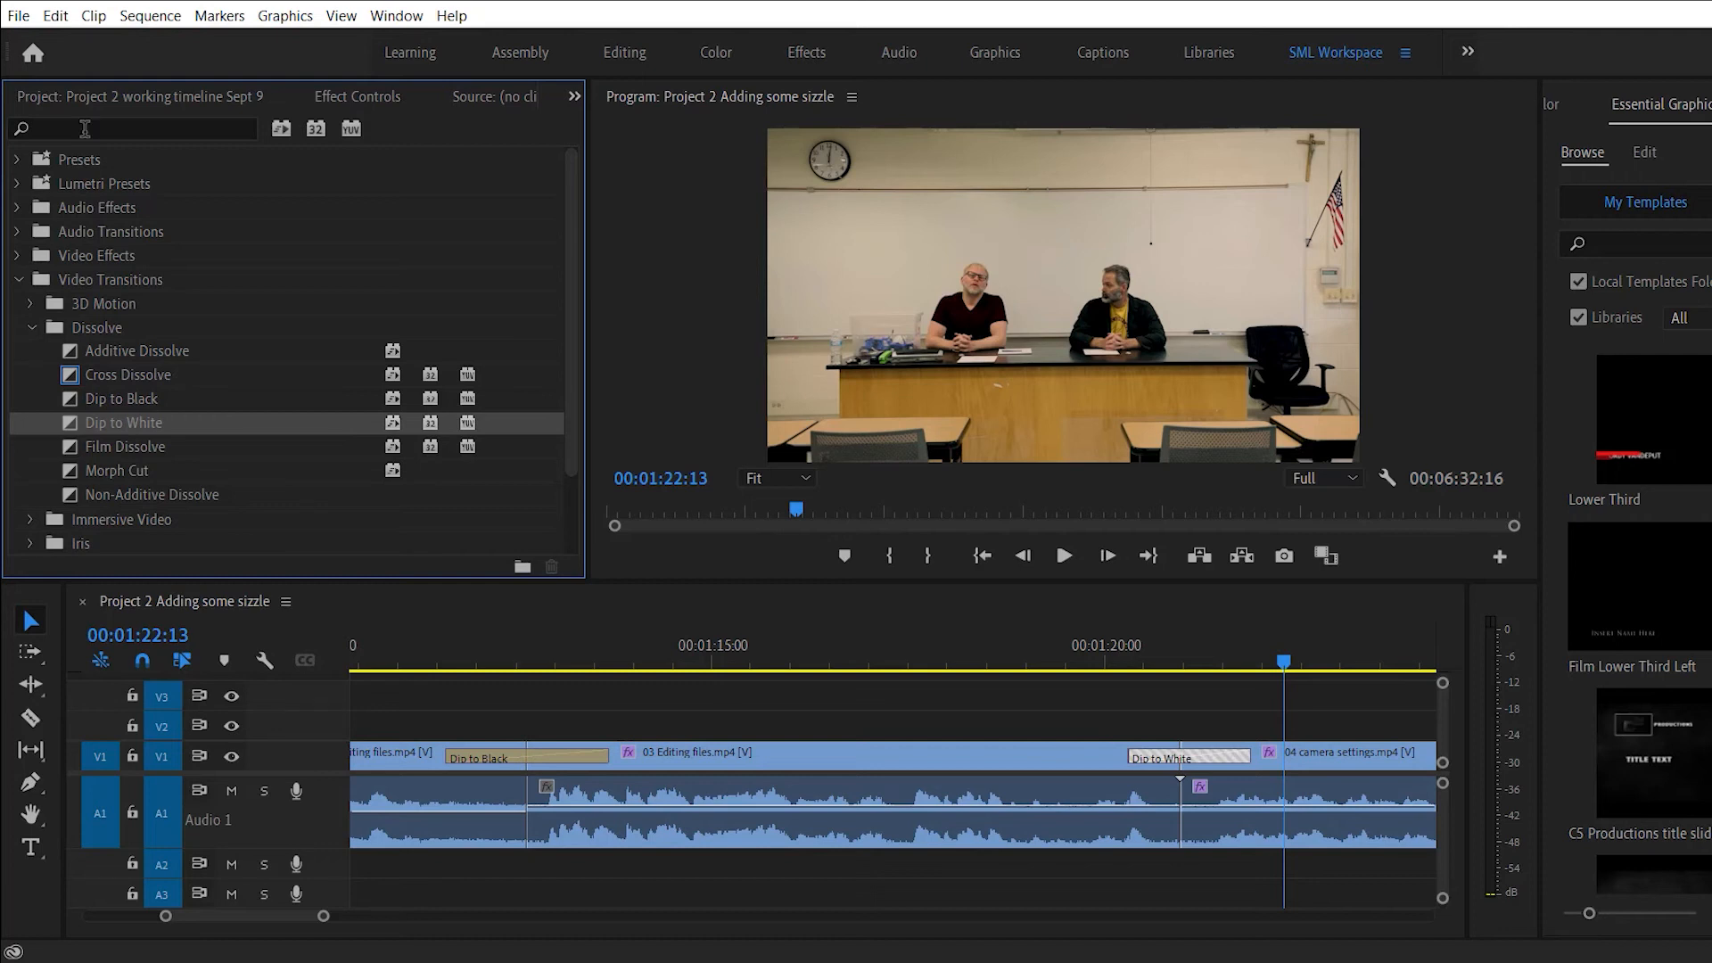
pyautogui.scroll(-4, 134, 419)
pyautogui.doubleClick(107, 471)
pyautogui.click(104, 491)
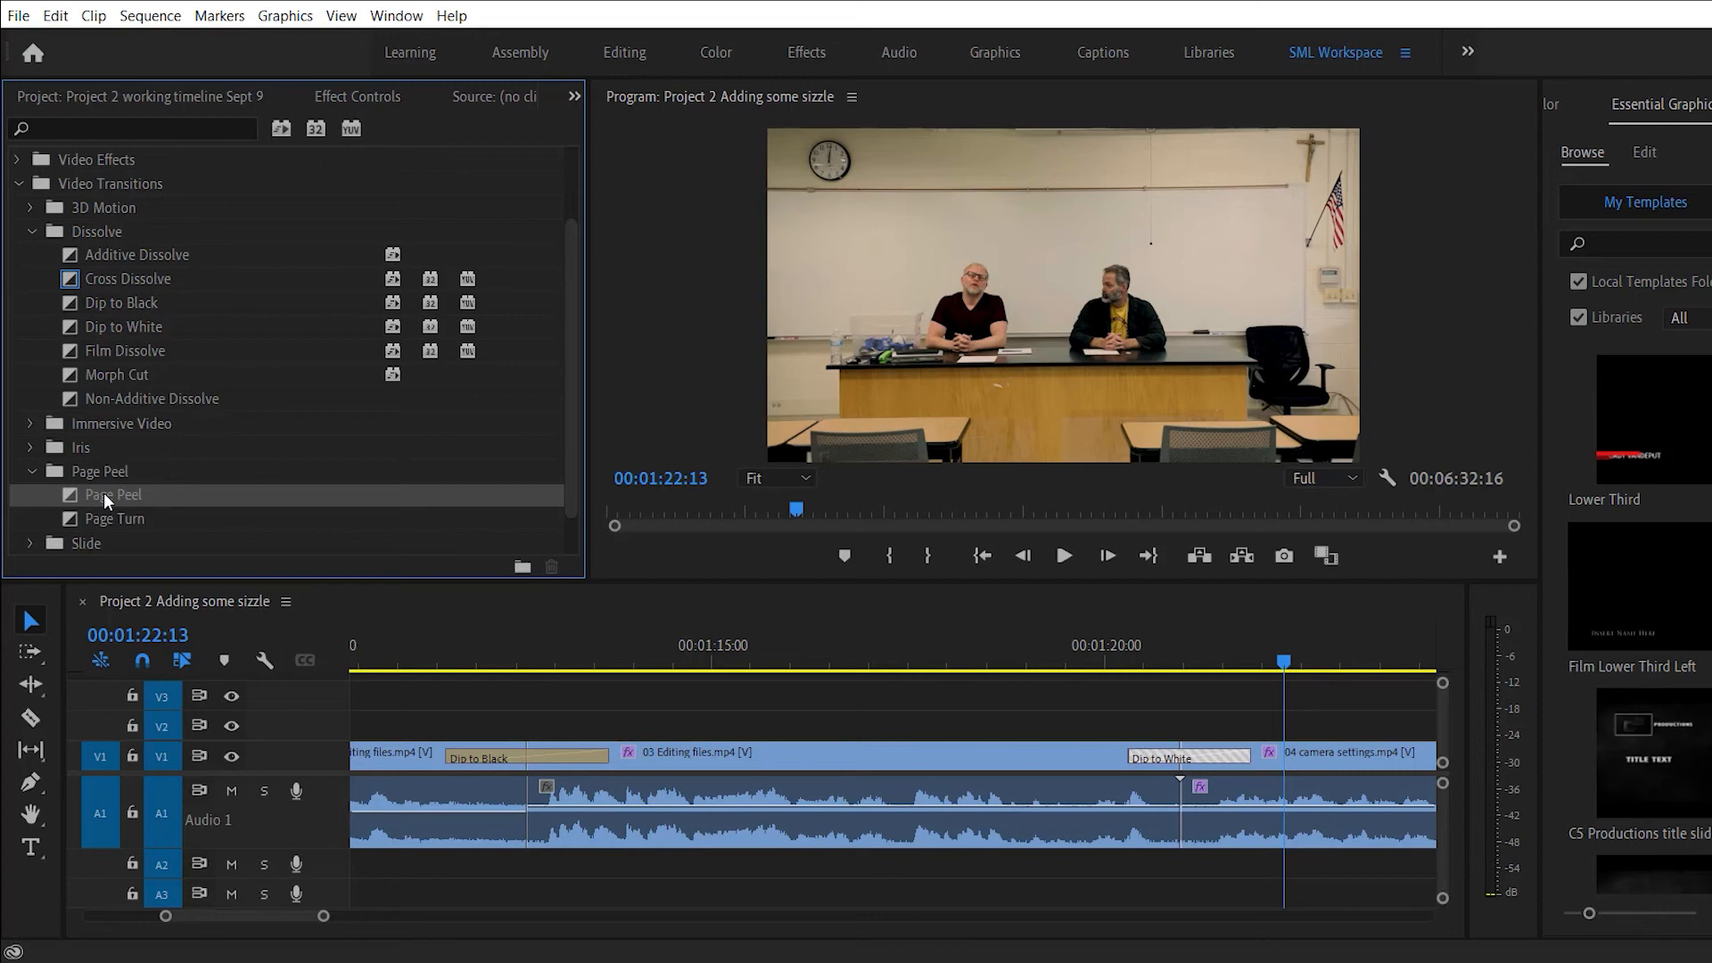
pyautogui.click(29, 543)
pyautogui.scroll(-5, 45, 522)
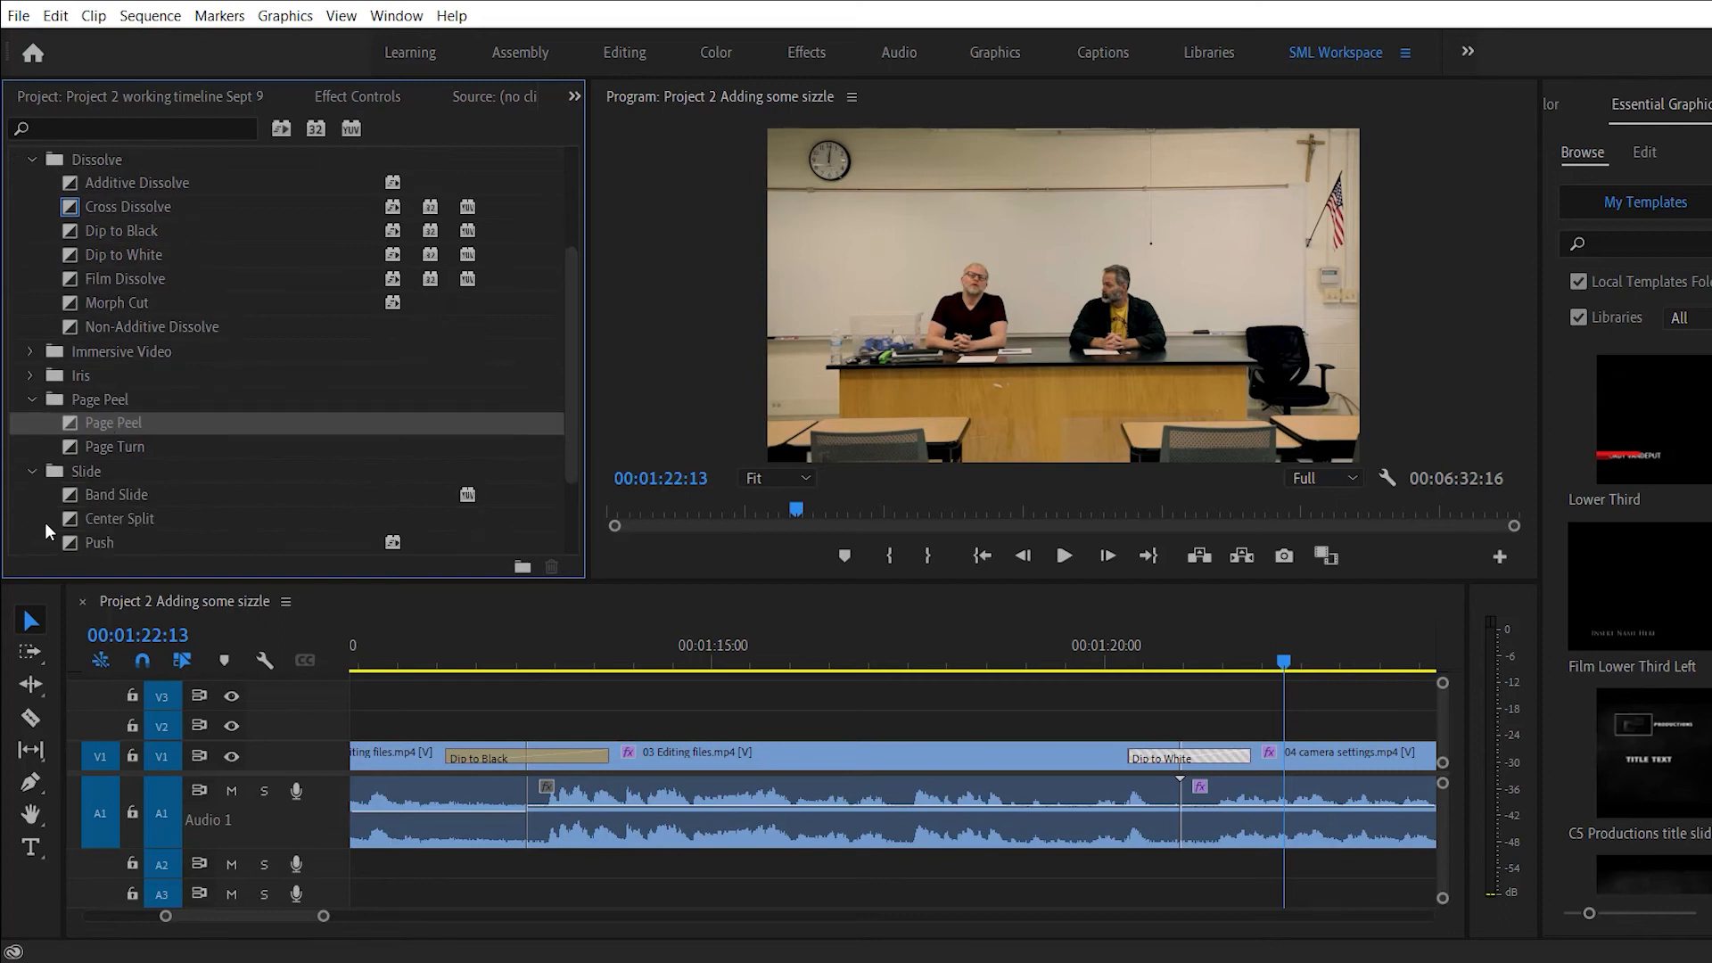
pyautogui.scroll(3, 40, 510)
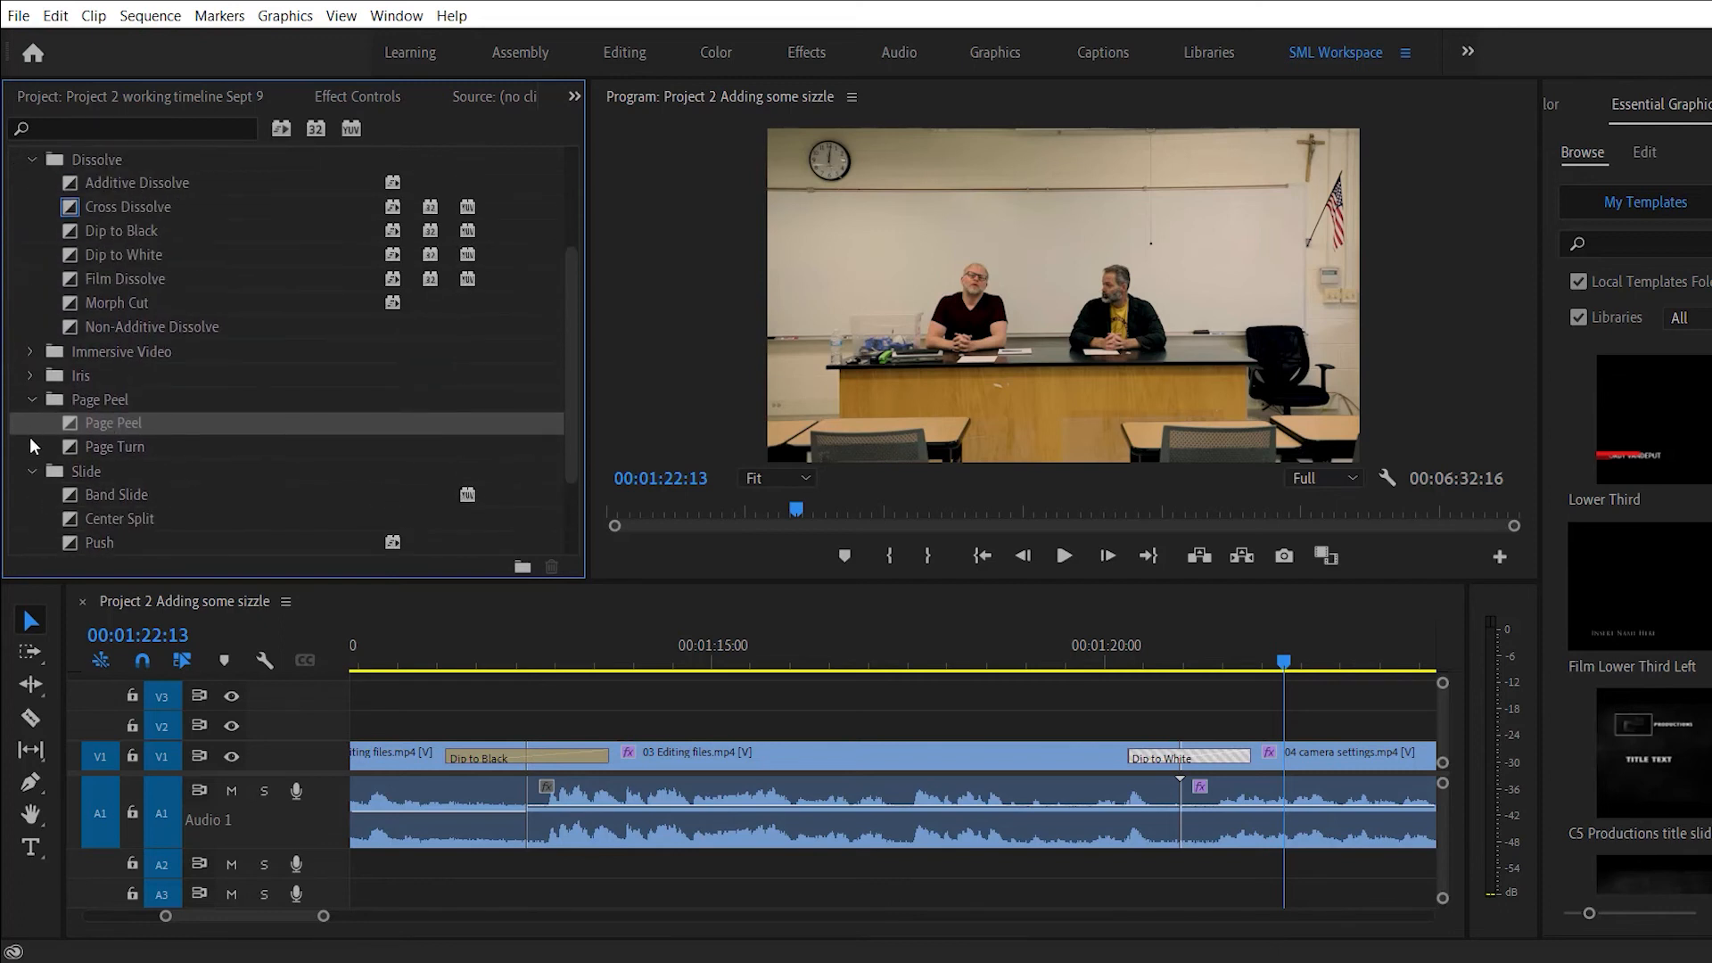
pyautogui.scroll(3, 32, 439)
pyautogui.scroll(-5, 34, 441)
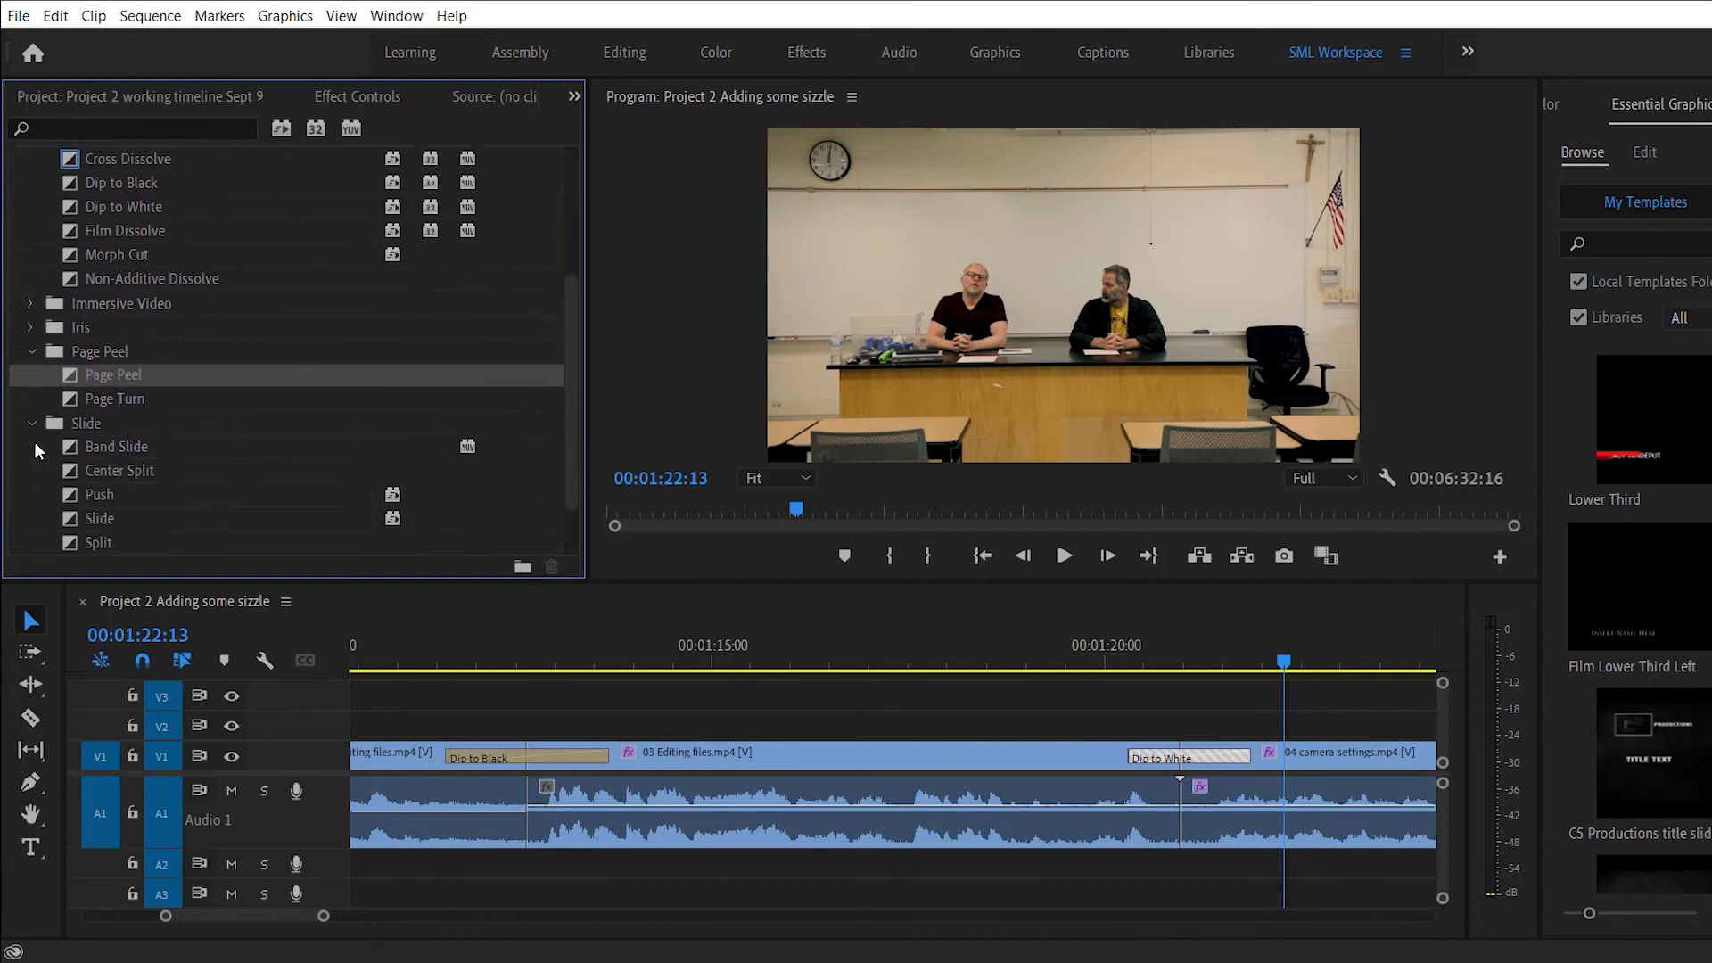
pyautogui.scroll(2, 120, 458)
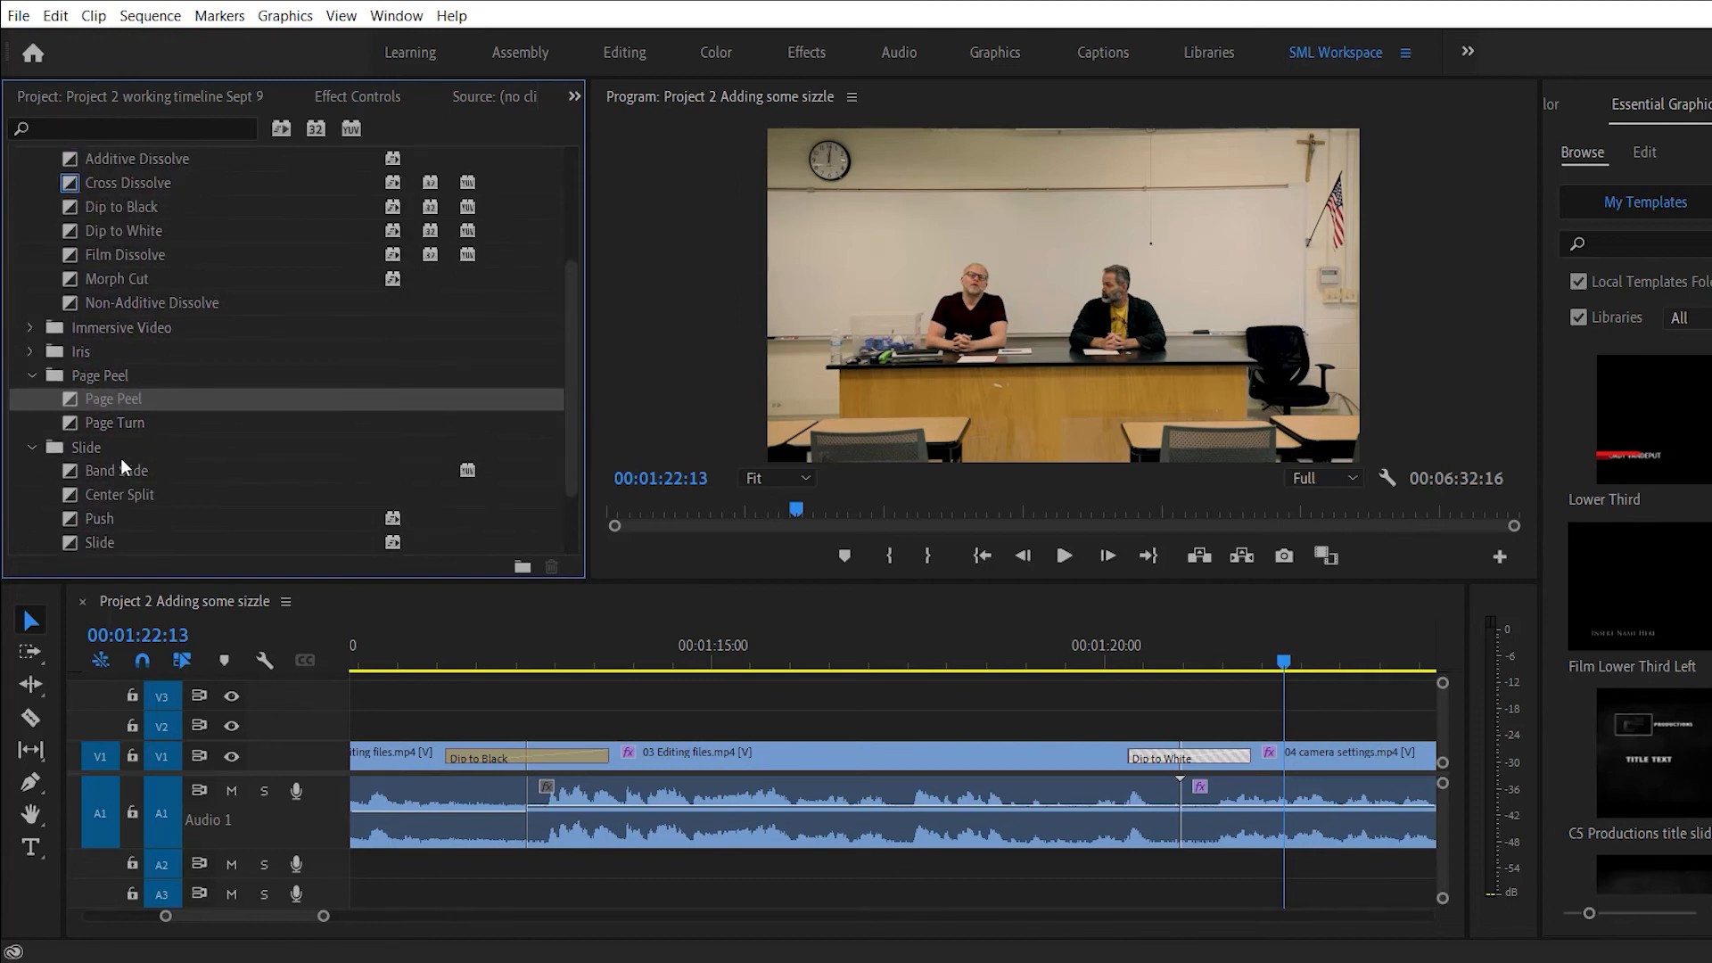
pyautogui.scroll(1, 121, 457)
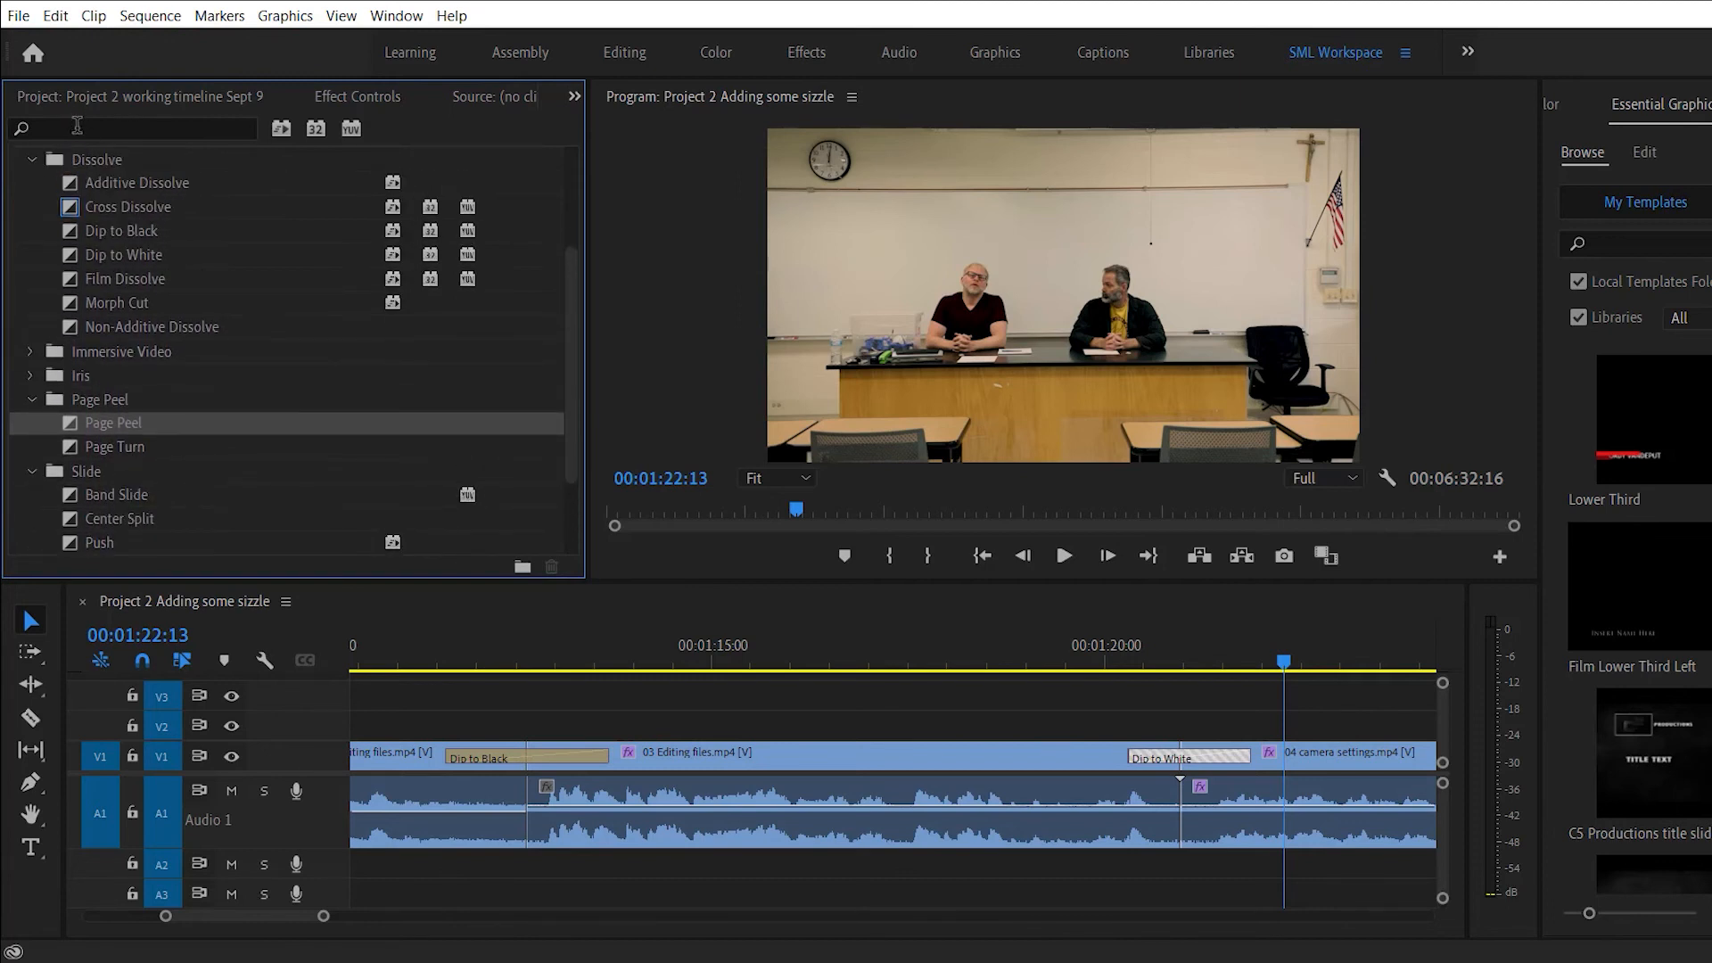
# Search the effects for "barn" and select the Barn Doors wipe transition.
pyautogui.click(76, 126)
pyautogui.write('barn')
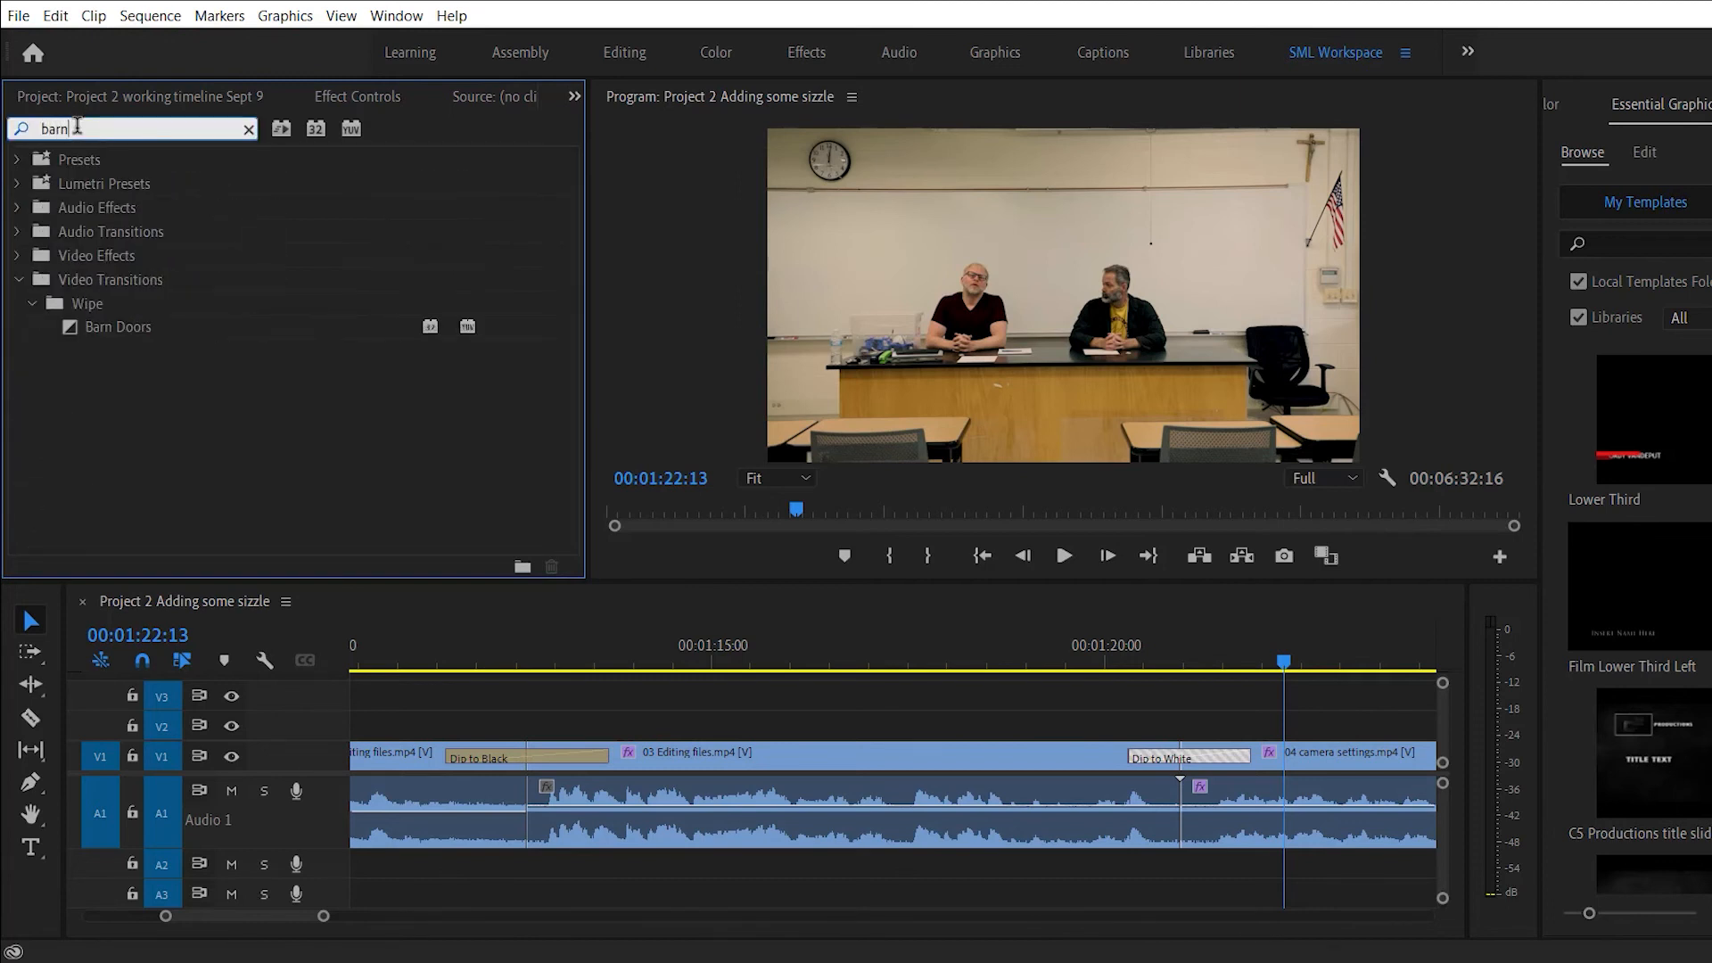
pyautogui.click(126, 328)
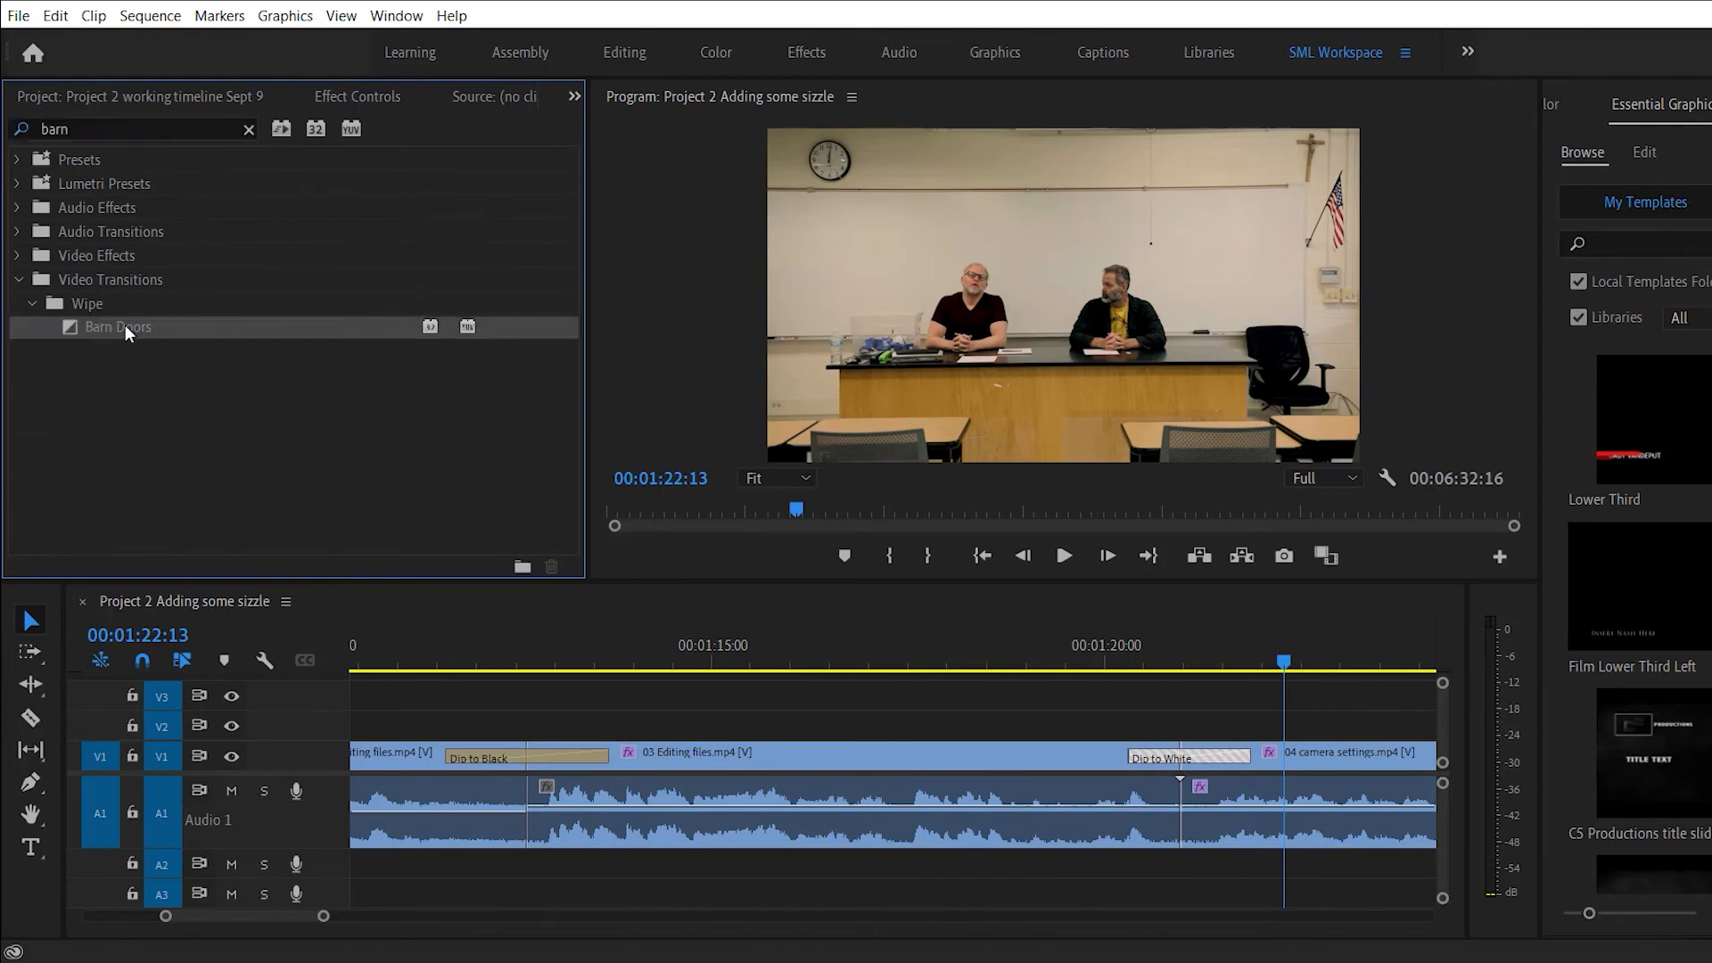